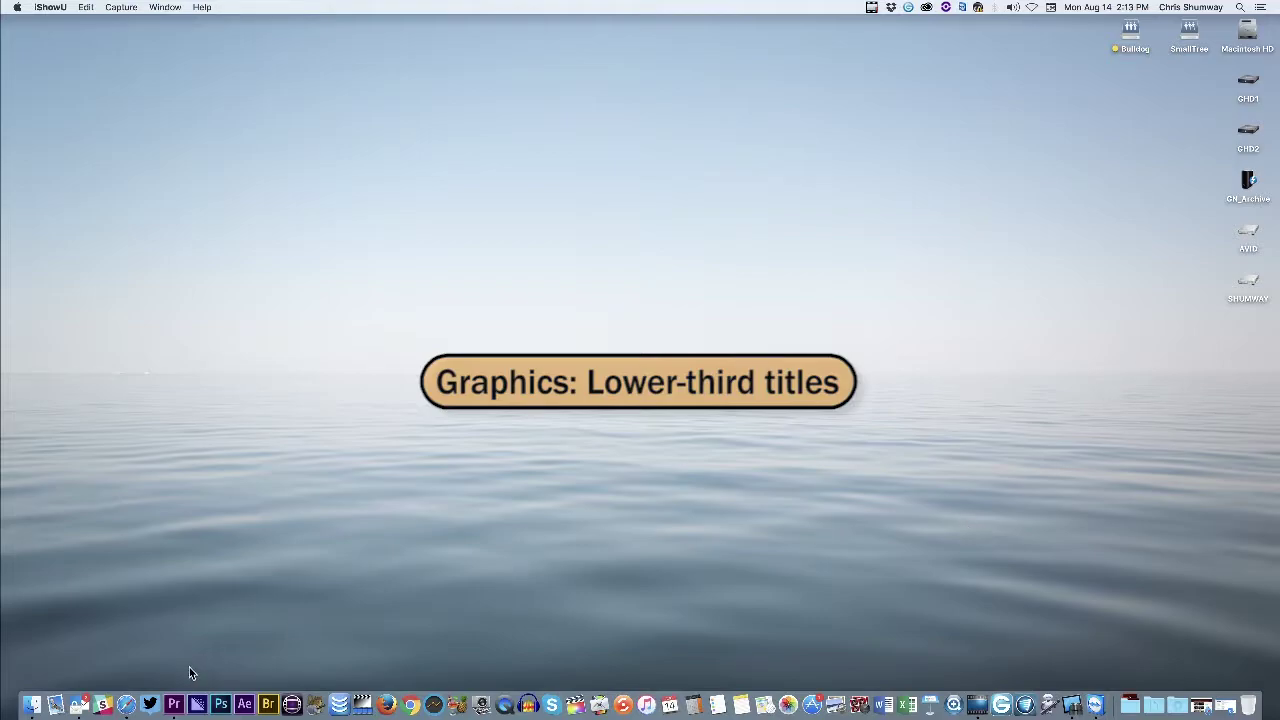
# Bring Premiere Pro forward with the organic farmer edit sequence active in the timeline
pyautogui.click(173, 704)
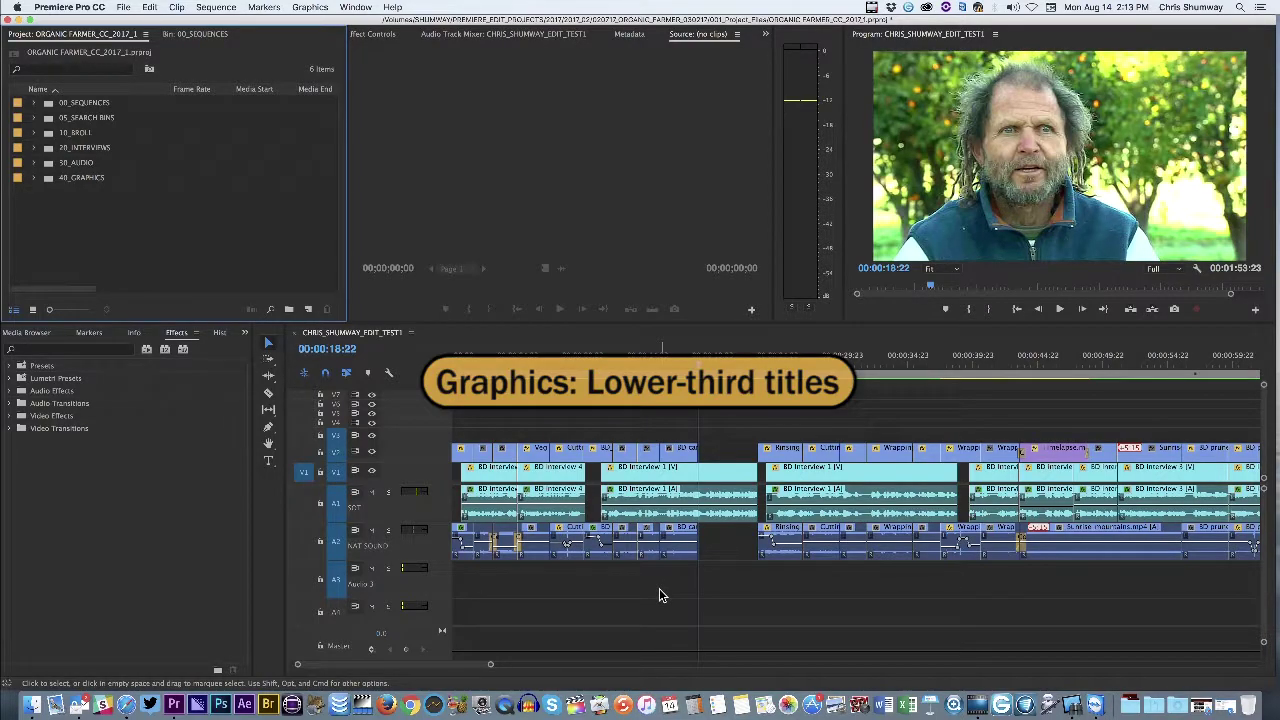
pyautogui.rightClick(717, 535)
pyautogui.press('Escape')
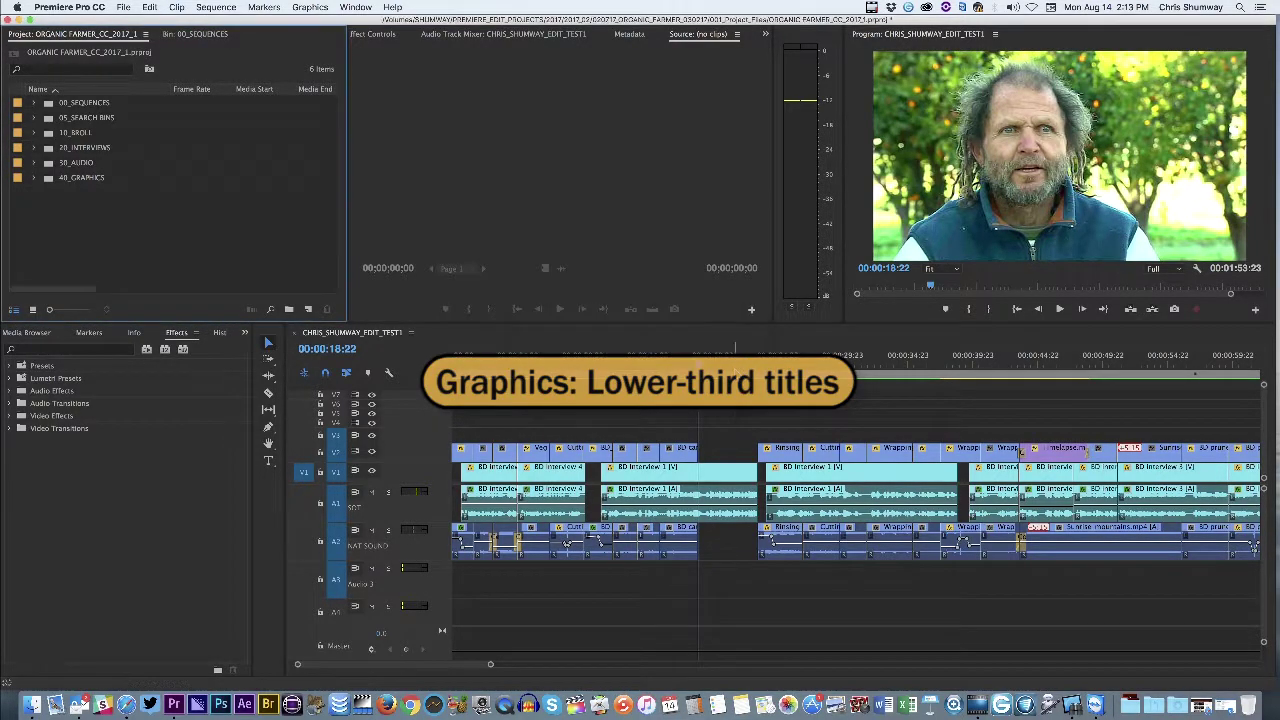
pyautogui.click(697, 361)
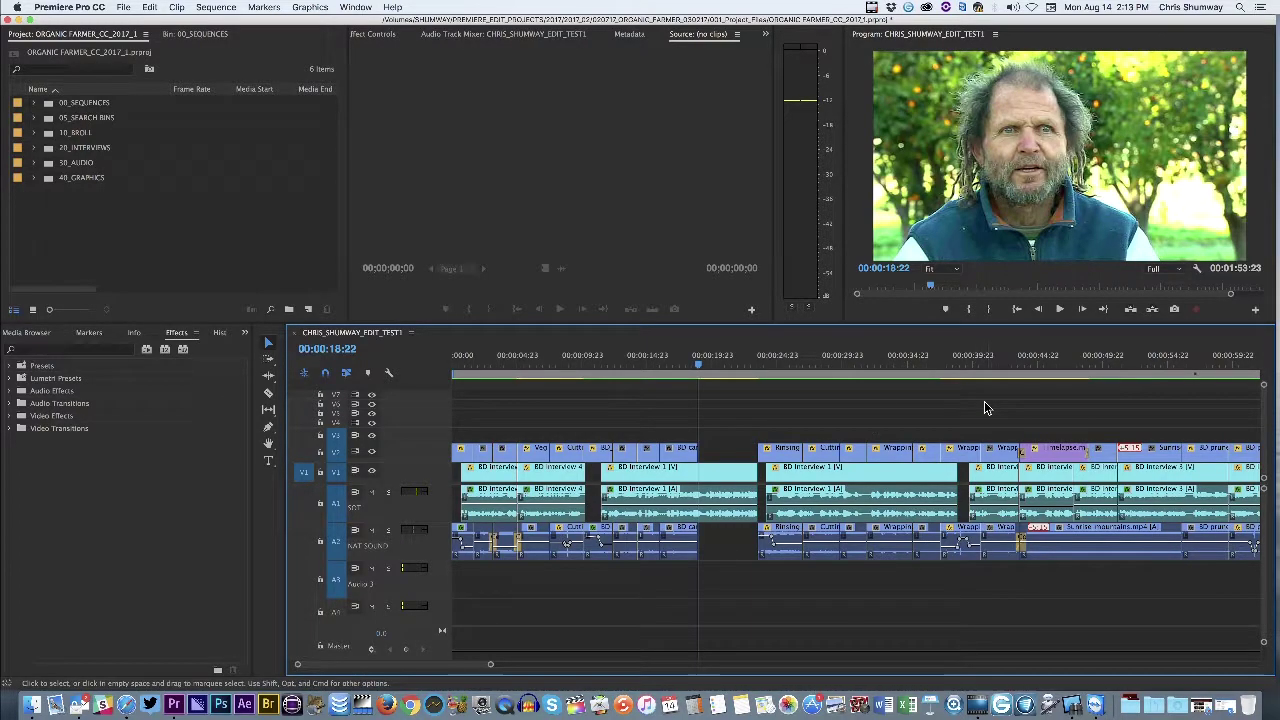
# Zoom the timeline out and back in, then park the playhead at 00:00:19:15
pyautogui.press('\\')
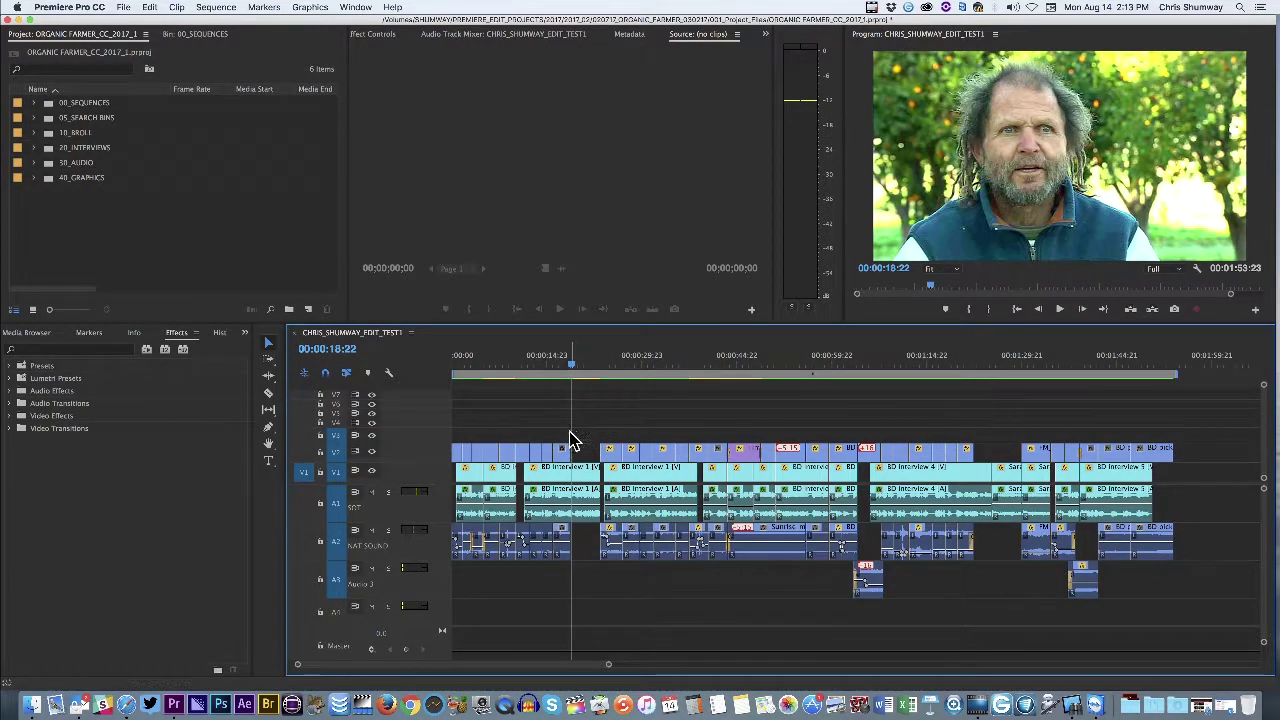
pyautogui.press('=')
pyautogui.press('=')
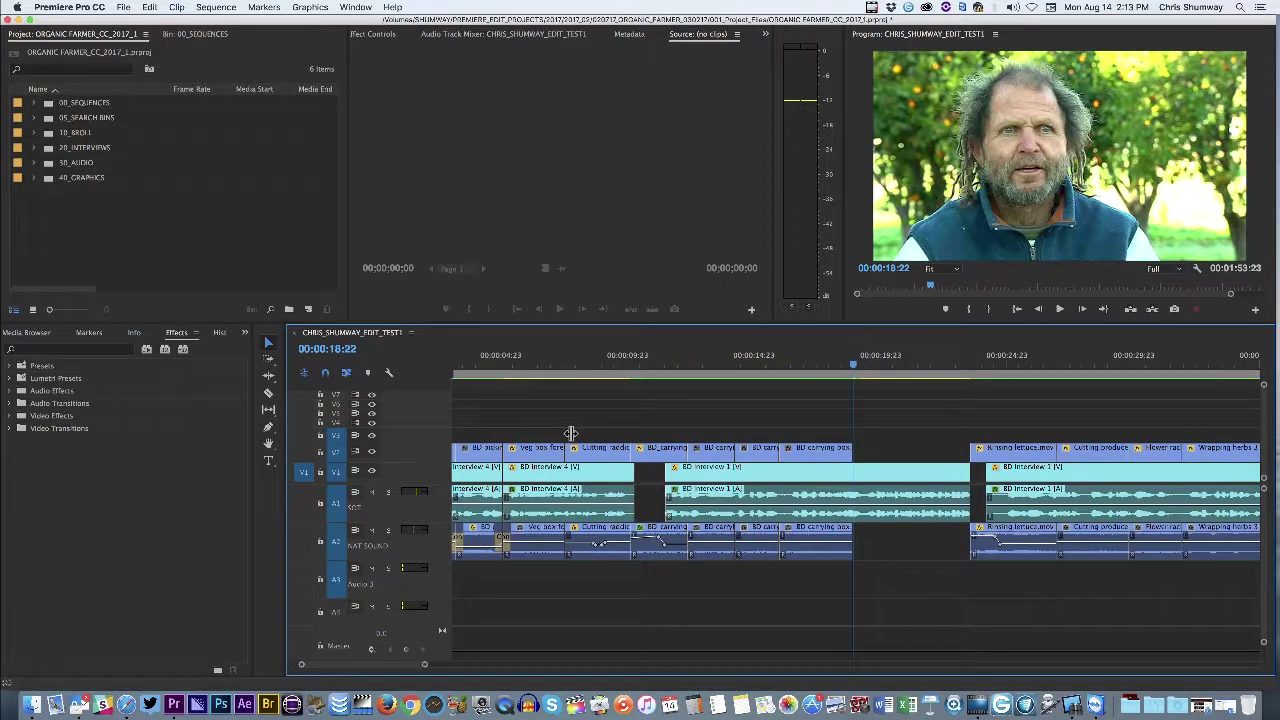
pyautogui.moveTo(851, 364); pyautogui.dragTo(872, 367)
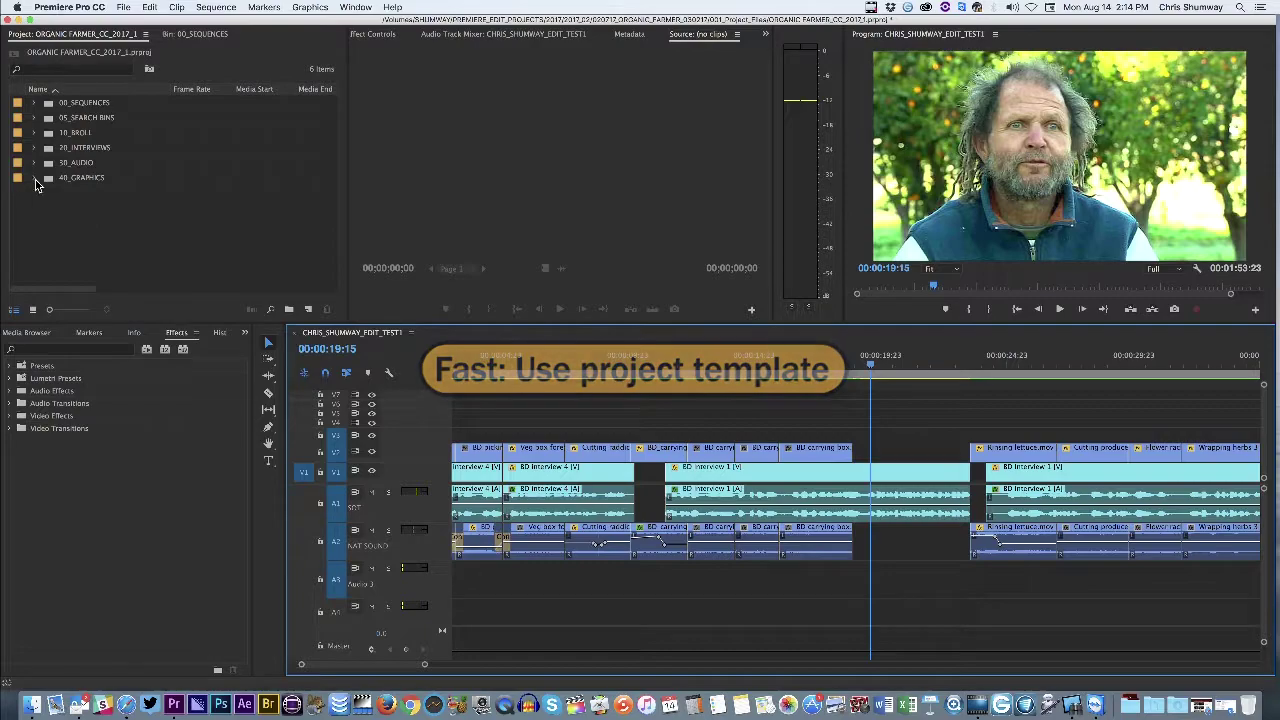
# Expand the 40_GRAPHICS bin and drag Lower Third Template into the sequence at the playhead
pyautogui.click(46, 180)
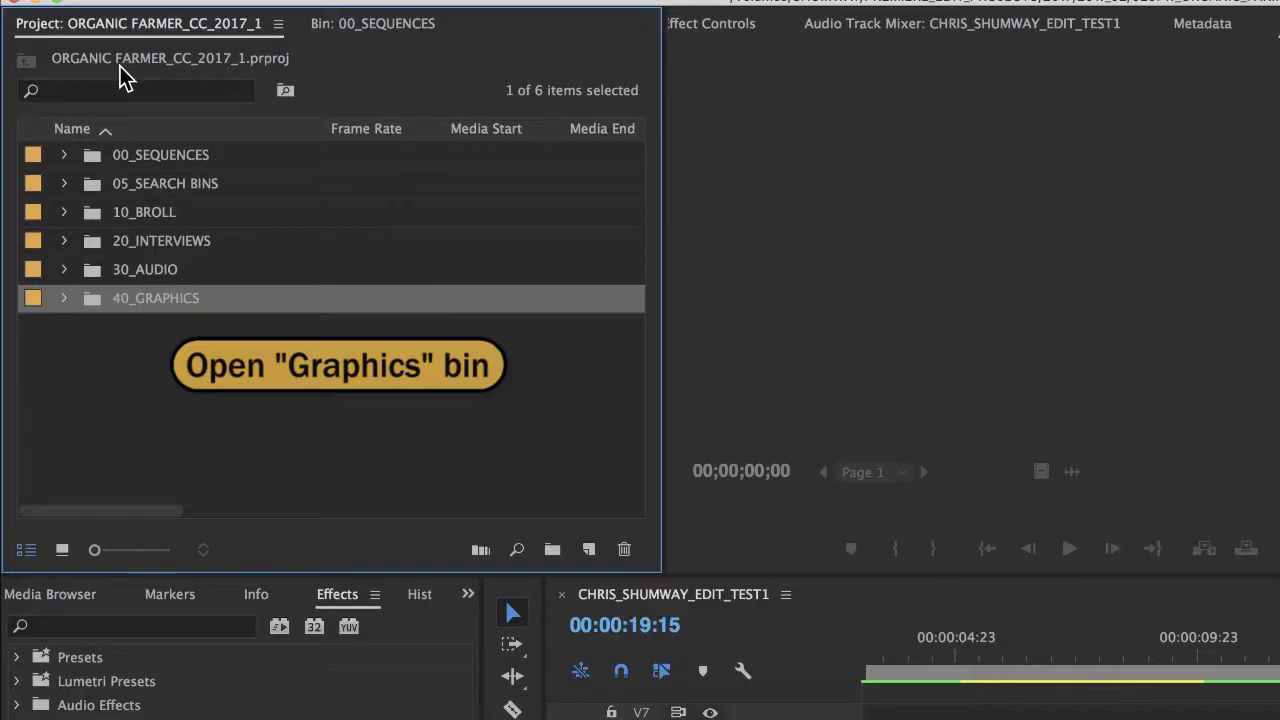
pyautogui.click(63, 297)
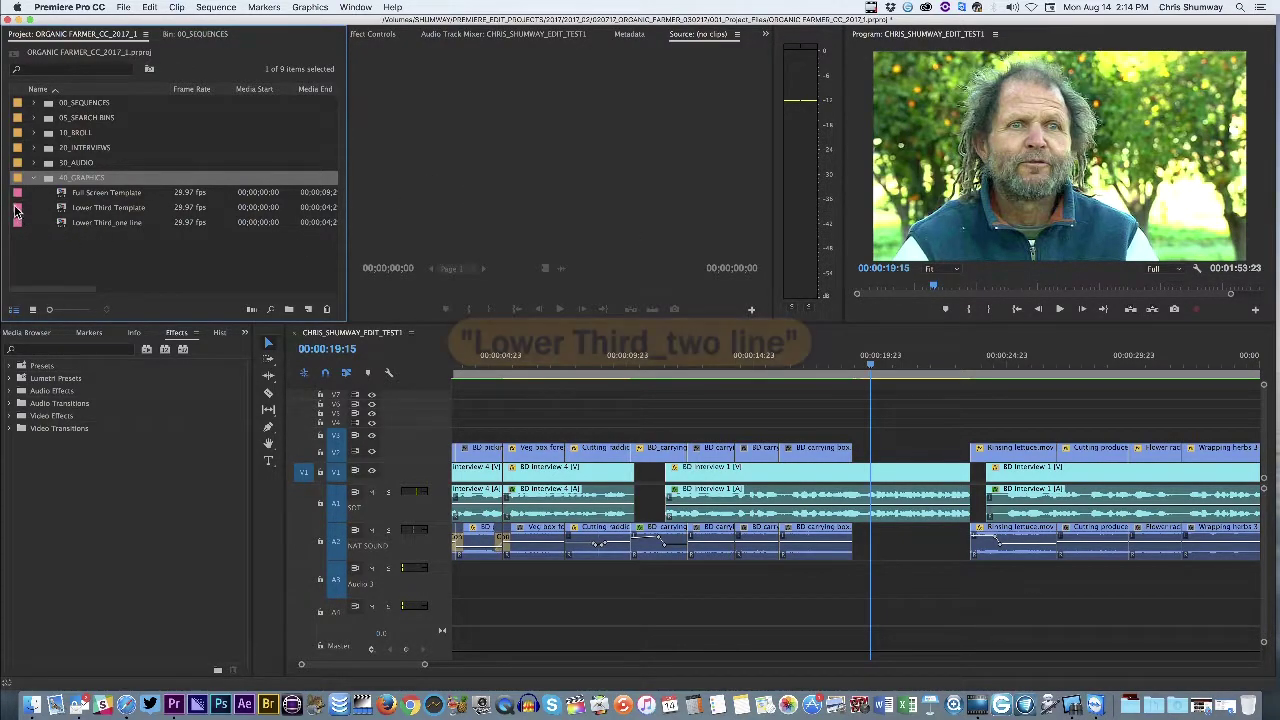
pyautogui.click(62, 211)
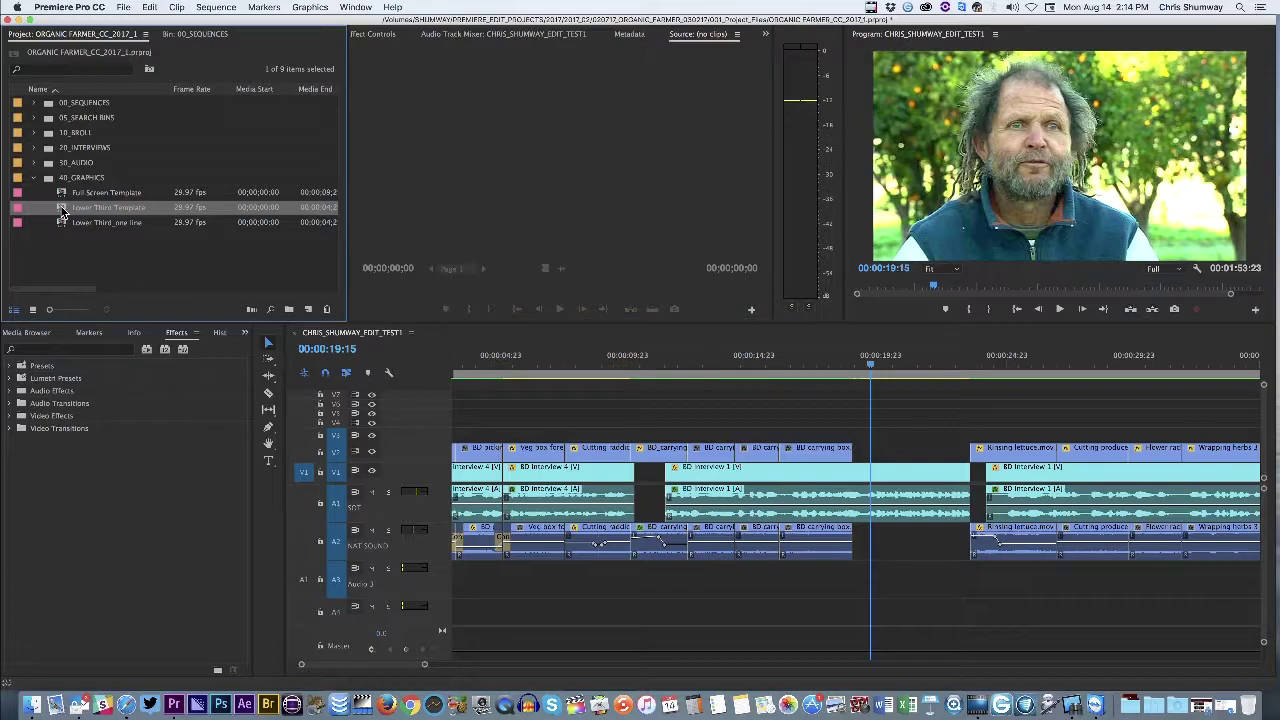
pyautogui.moveTo(62, 211); pyautogui.dragTo(862, 440)
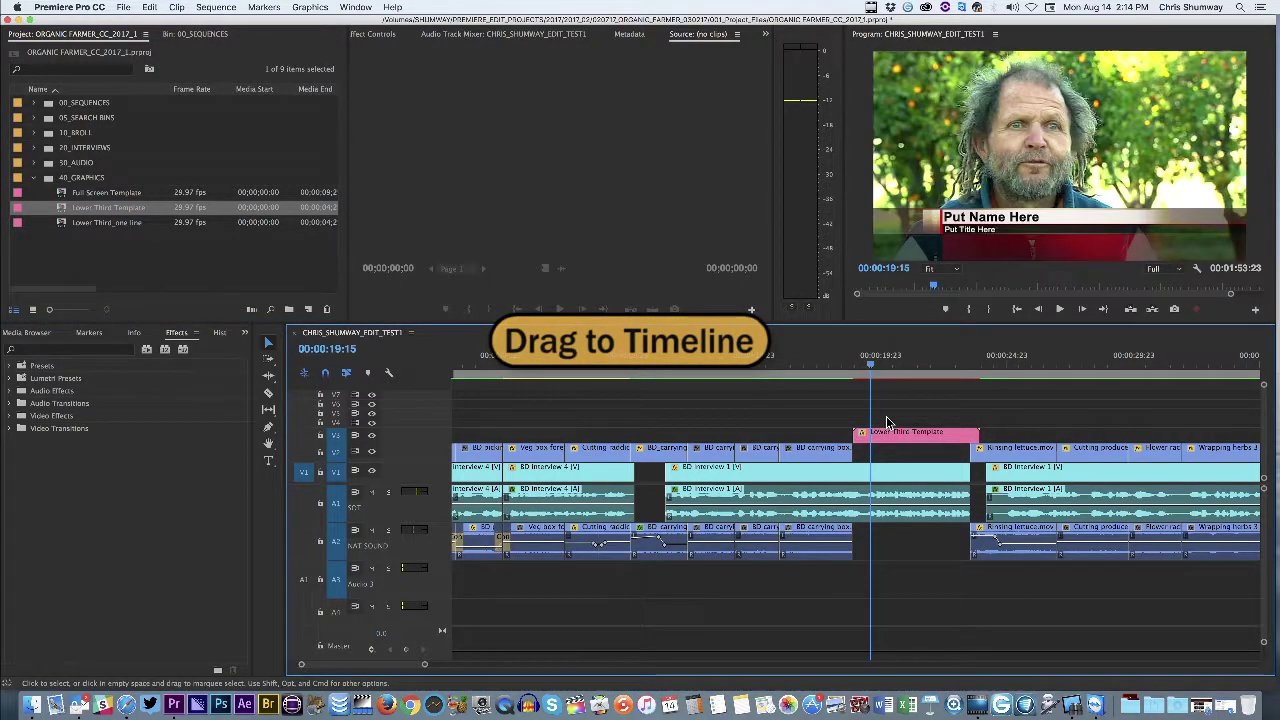
# Preview the title at 00:00:20:06 and trim the V3 lower-third clip to 00:00:03:22
pyautogui.click(873, 362)
pyautogui.moveTo(873, 362); pyautogui.dragTo(886, 362)
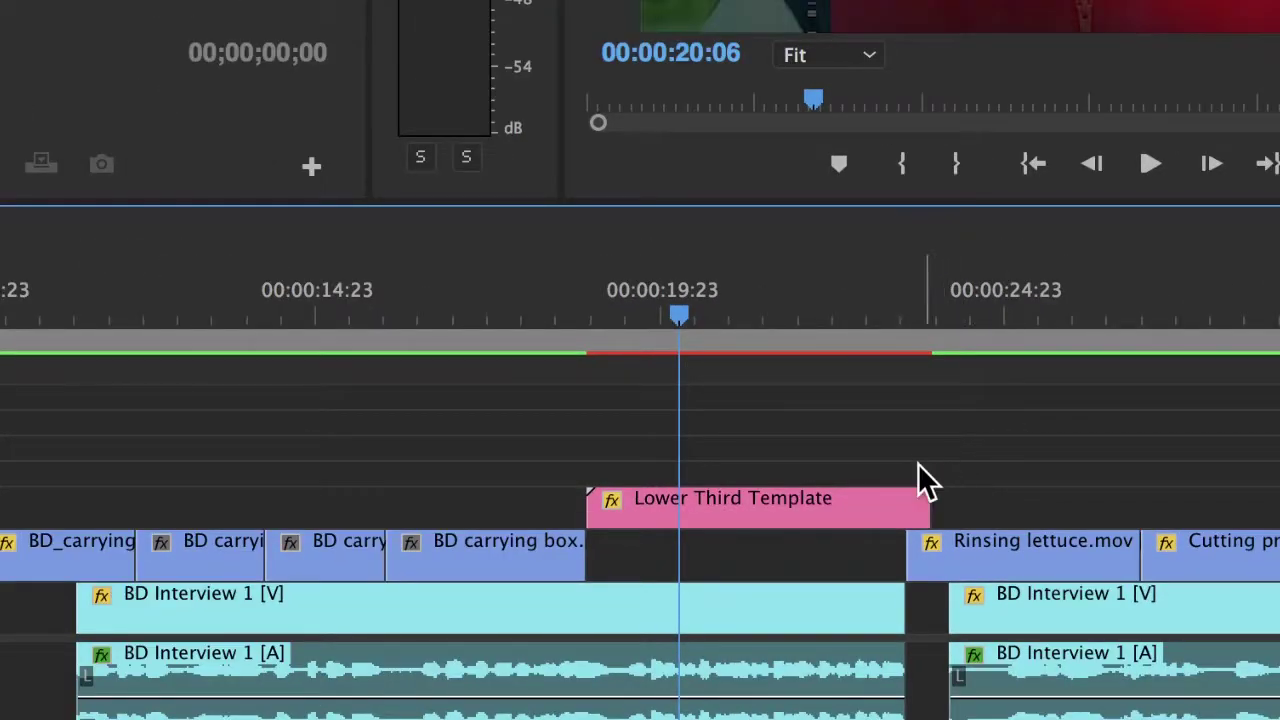
pyautogui.moveTo(918, 494); pyautogui.dragTo(862, 494)
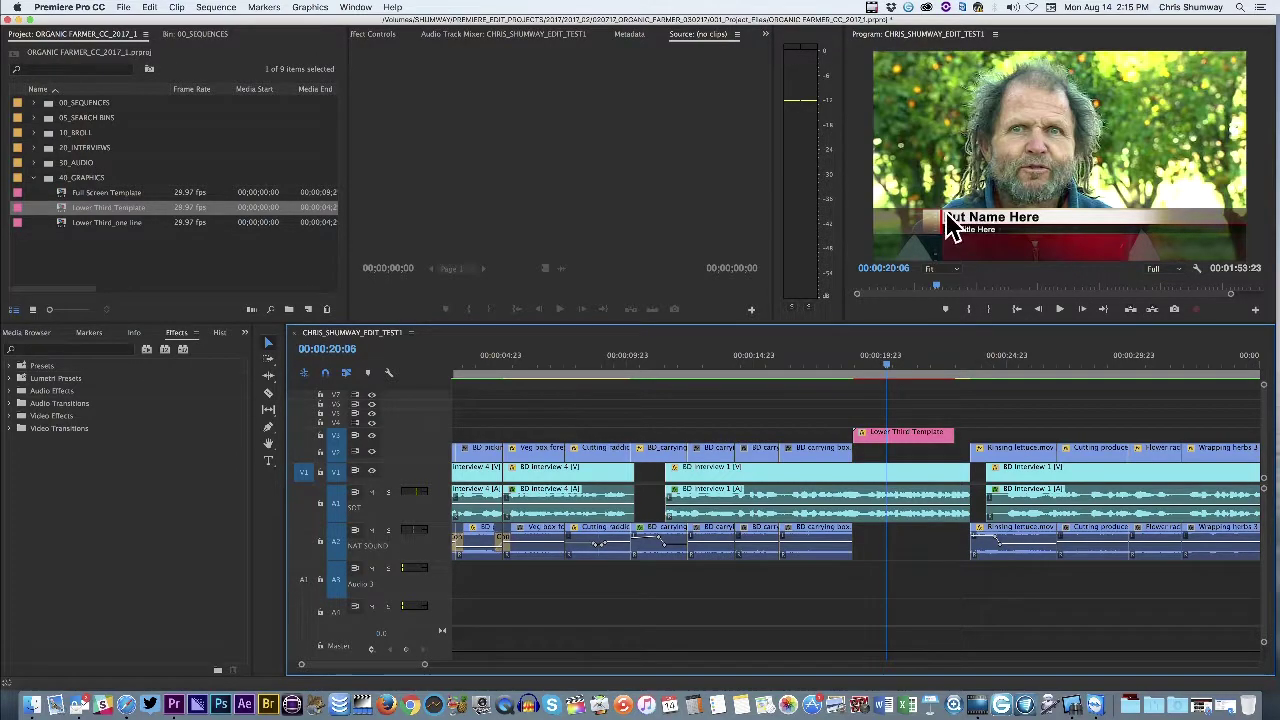
pyautogui.click(970, 222)
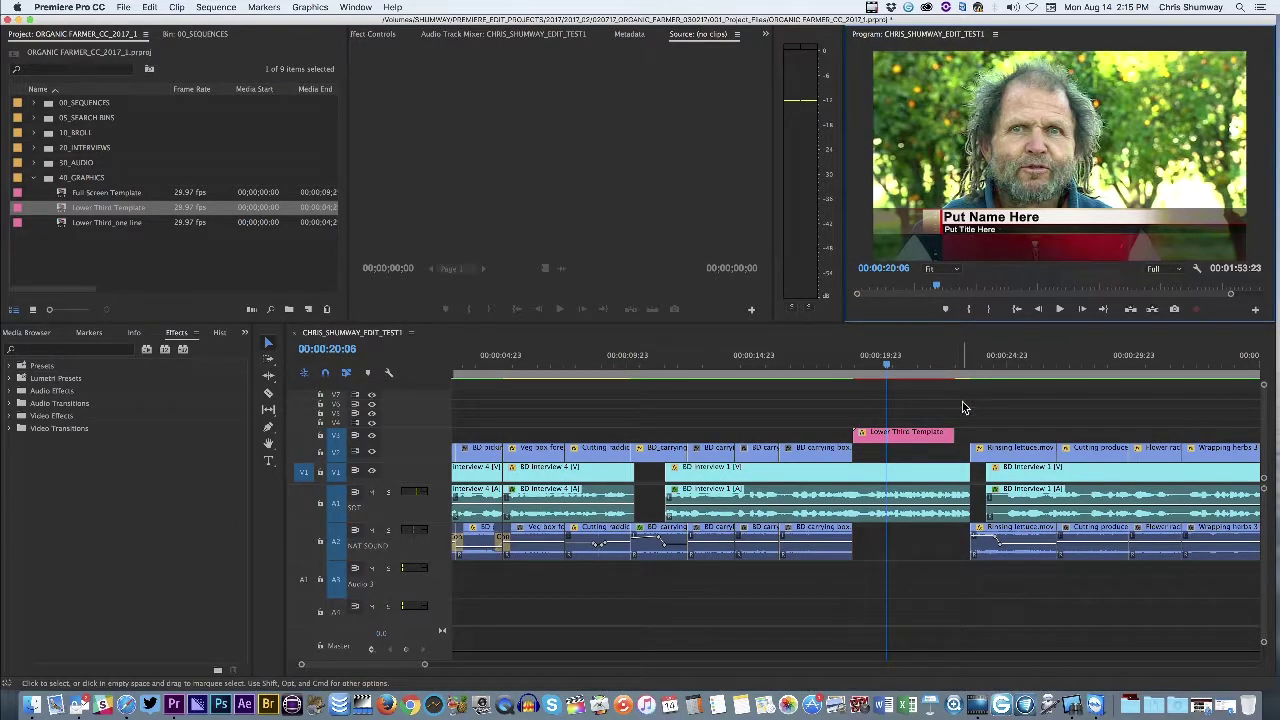
pyautogui.click(906, 438)
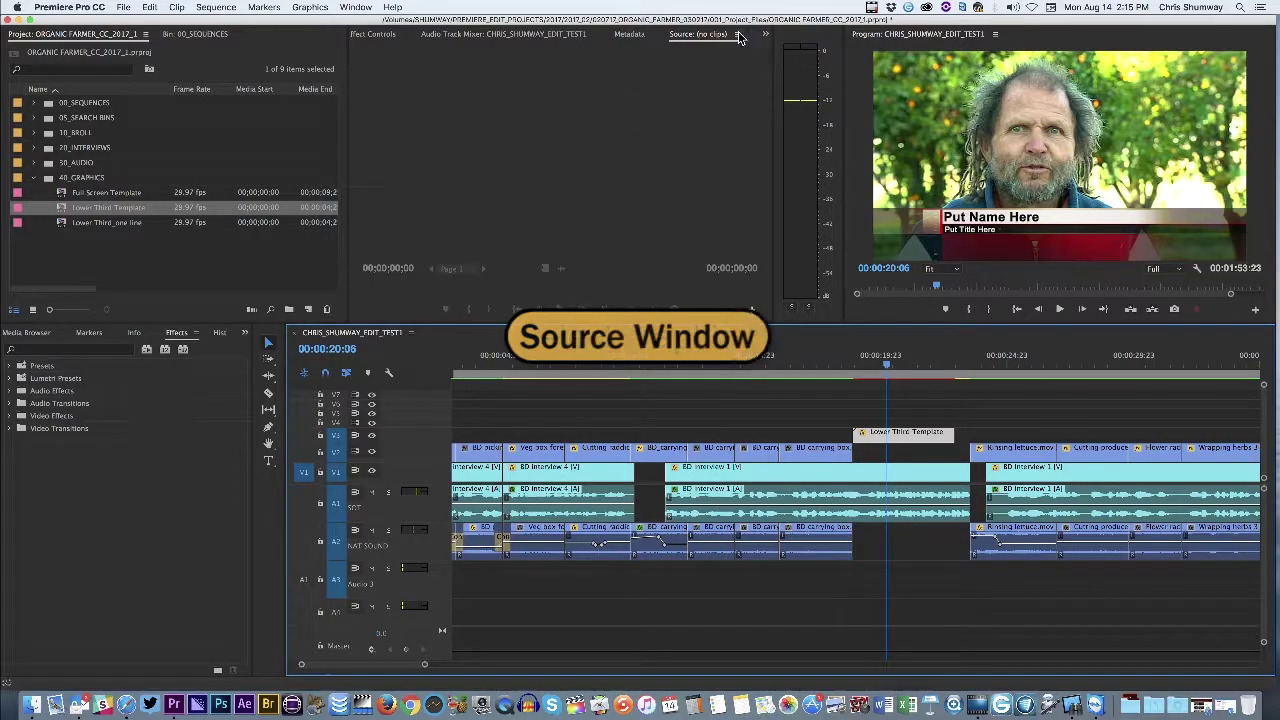
# In Effect Controls, collapse Motion and expand the template's two Source Text fields
pyautogui.click(368, 35)
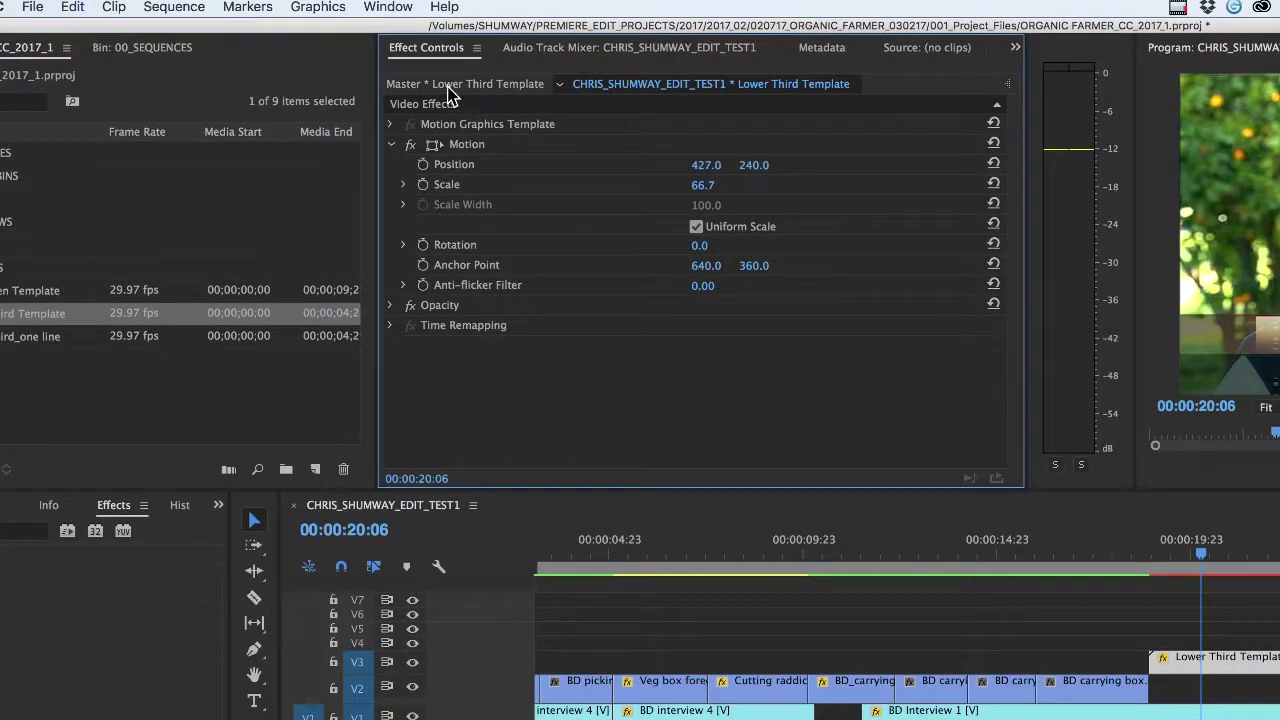
pyautogui.click(391, 144)
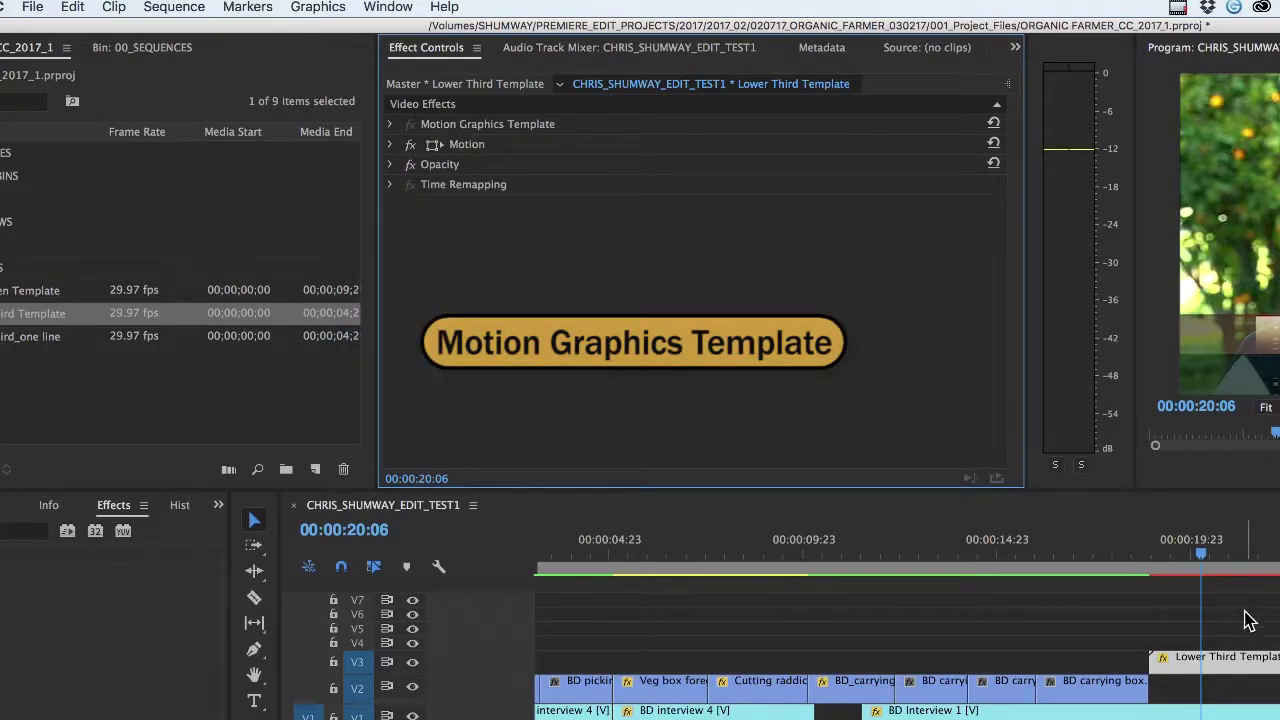
pyautogui.click(392, 126)
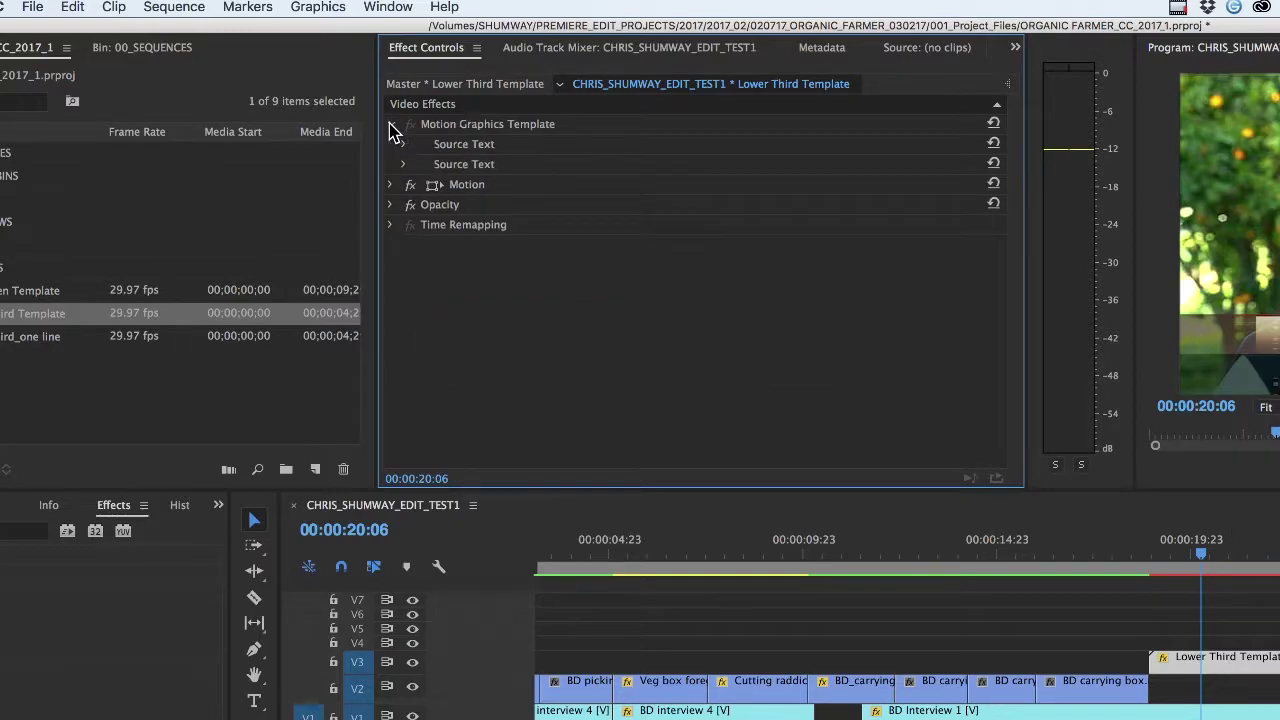
pyautogui.click(404, 145)
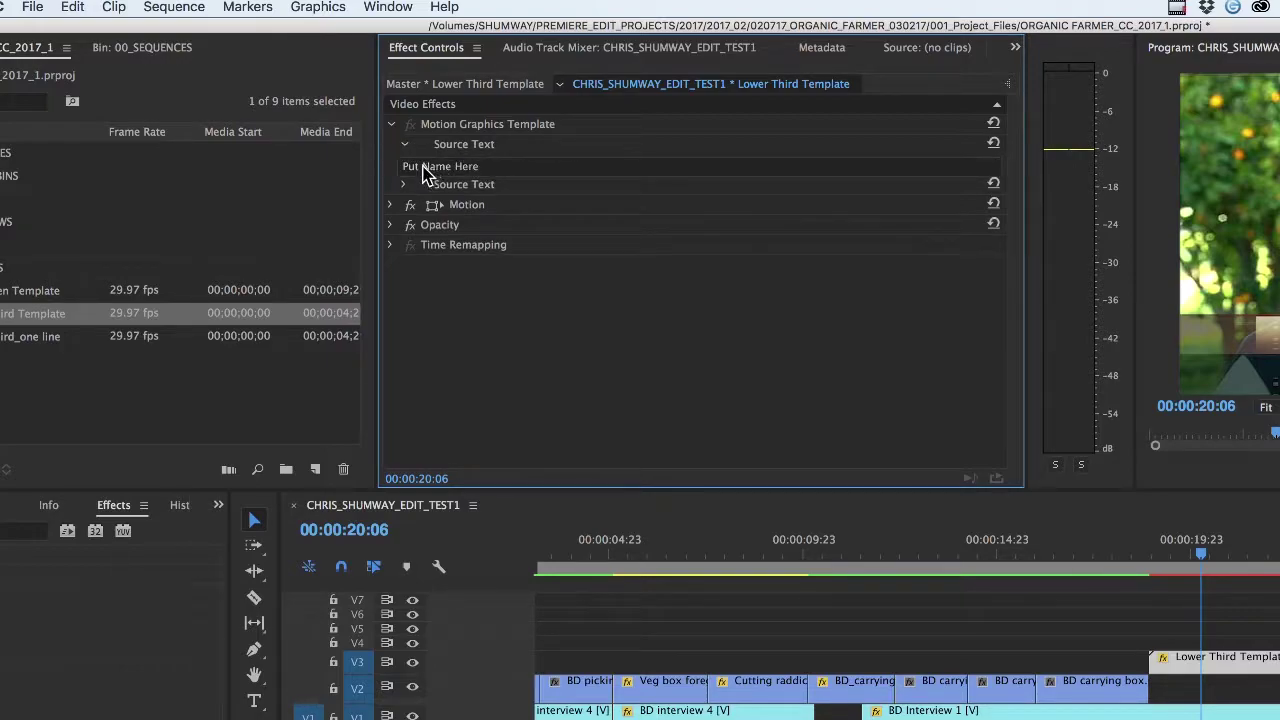
pyautogui.click(404, 185)
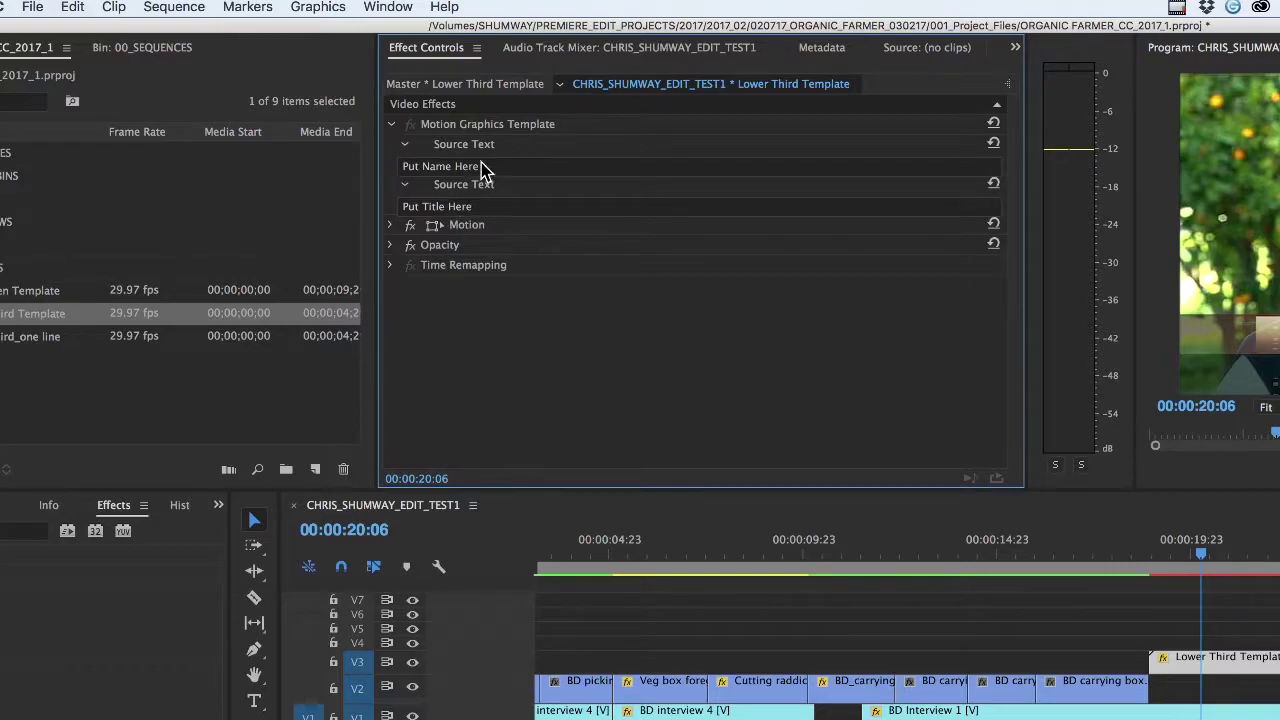
pyautogui.click(487, 166)
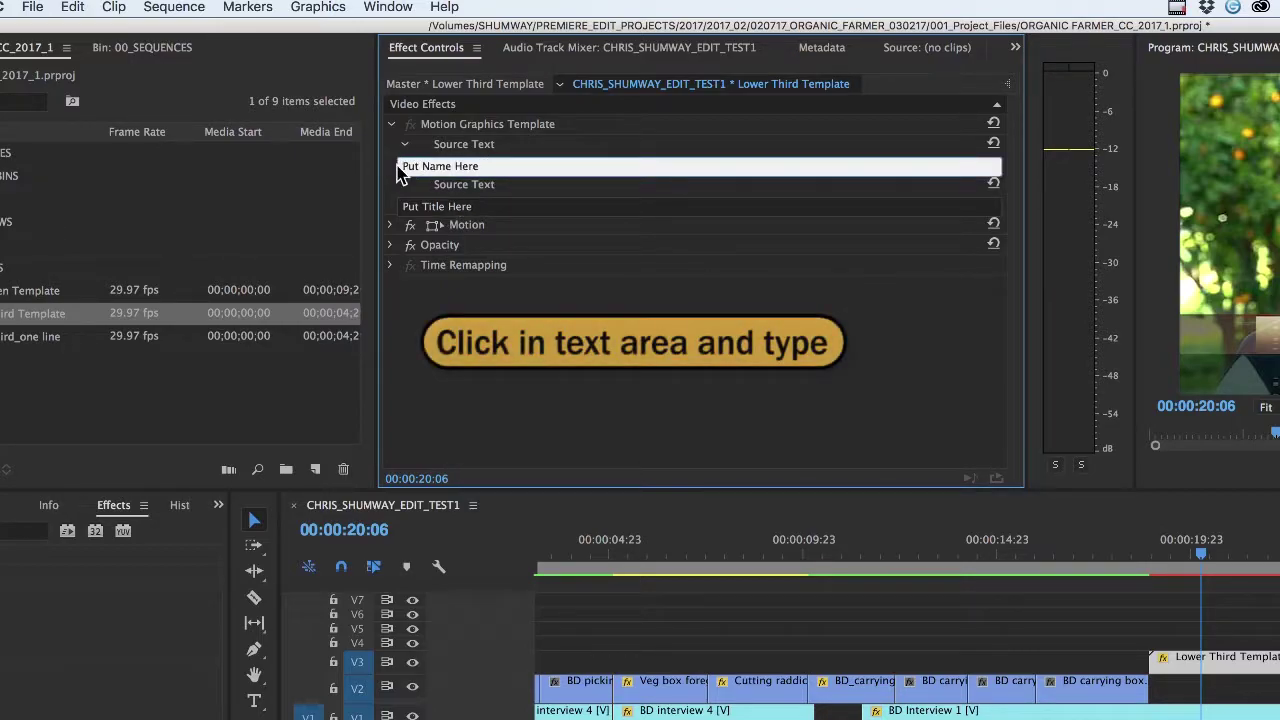
# Replace 'Put Name Here' with the speaker's full name and 'Put Title Here' with 'Organic Farmer'
pyautogui.moveTo(482, 166); pyautogui.dragTo(380, 166)
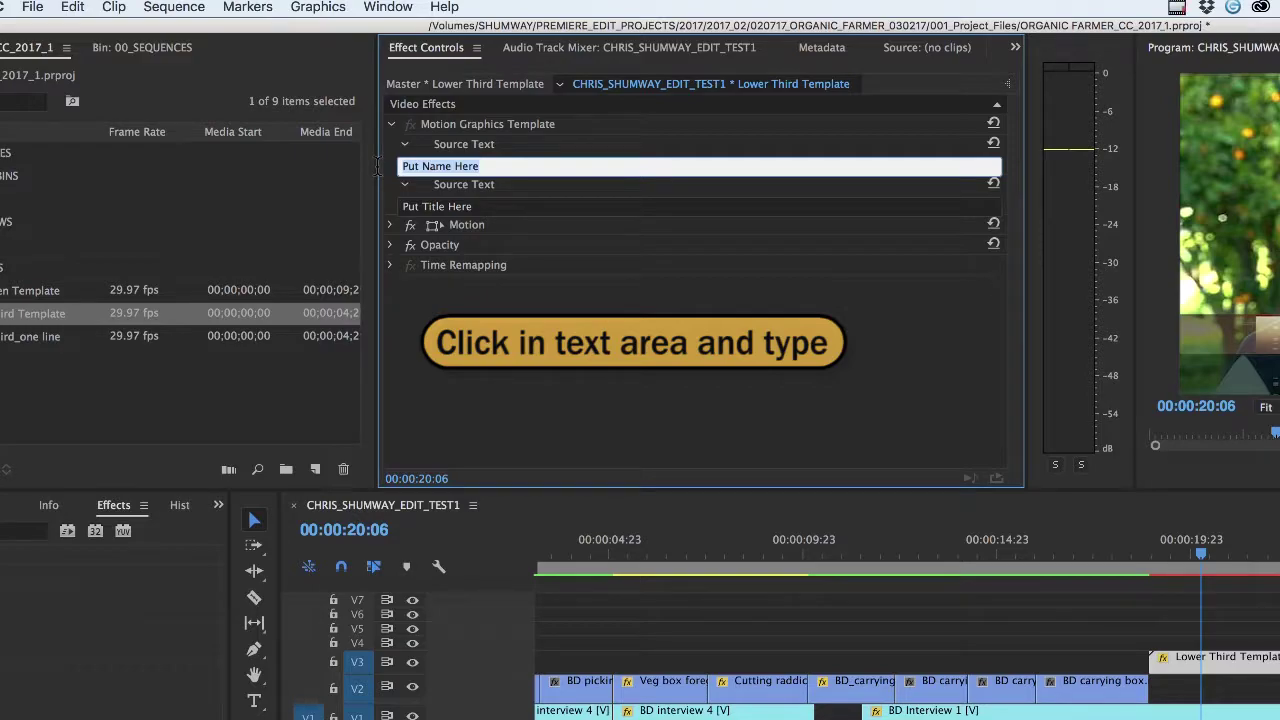
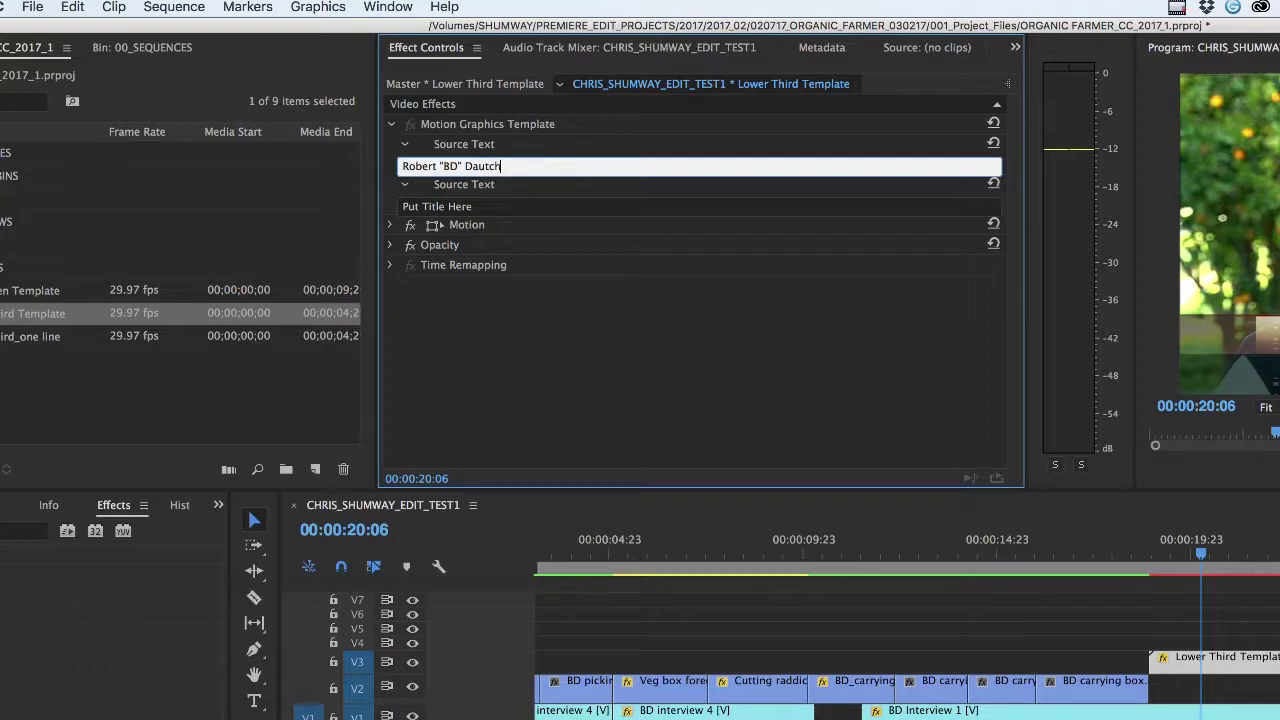
pyautogui.click(442, 206)
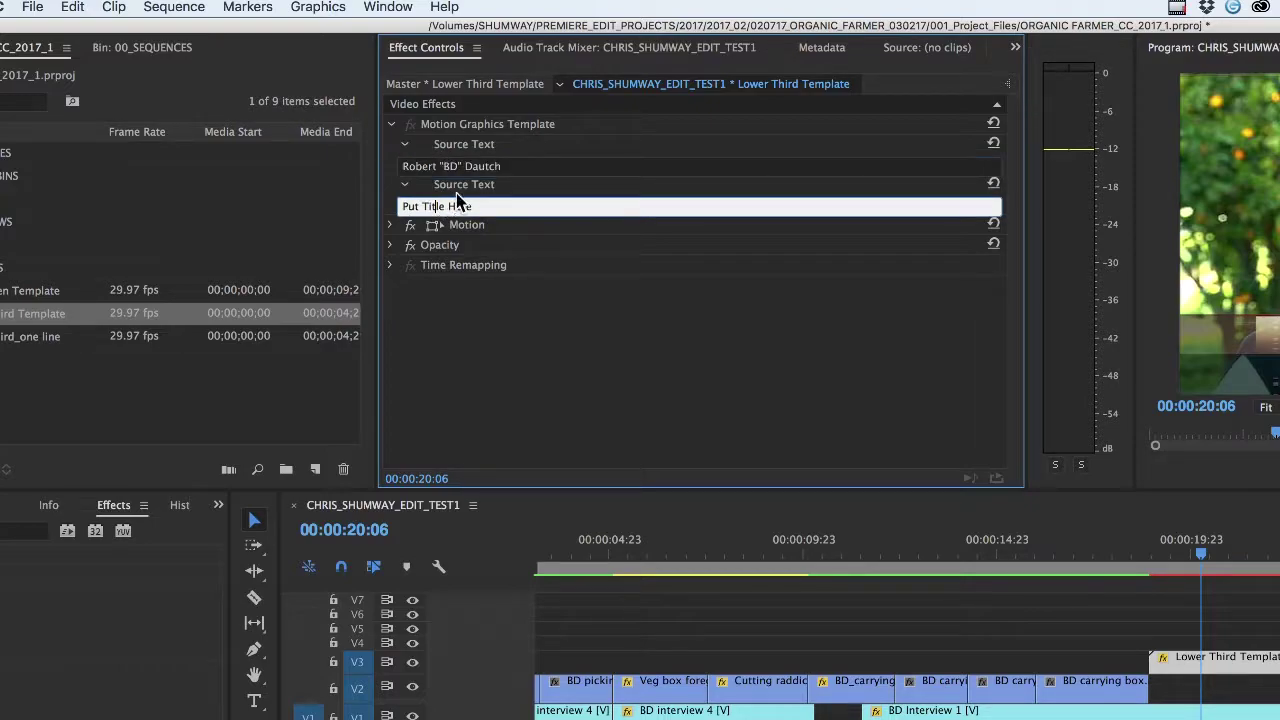
pyautogui.moveTo(487, 206); pyautogui.dragTo(393, 206)
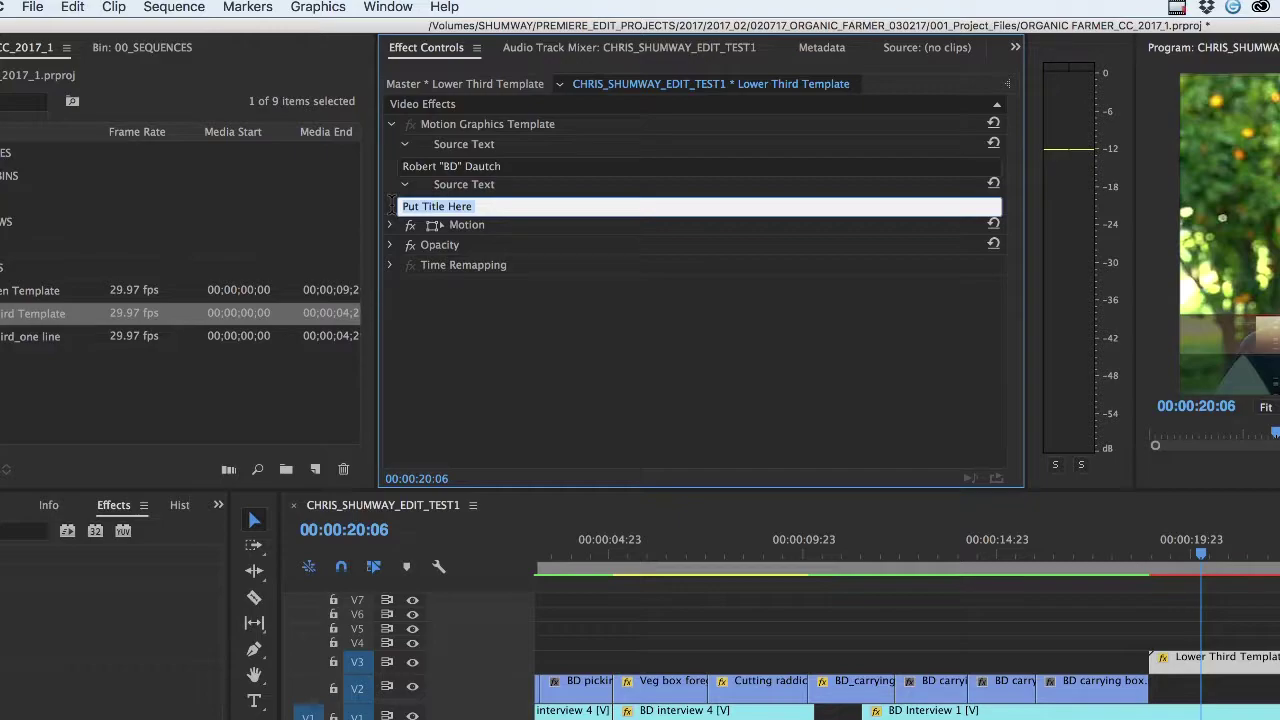
pyautogui.write('Organic Farmer')
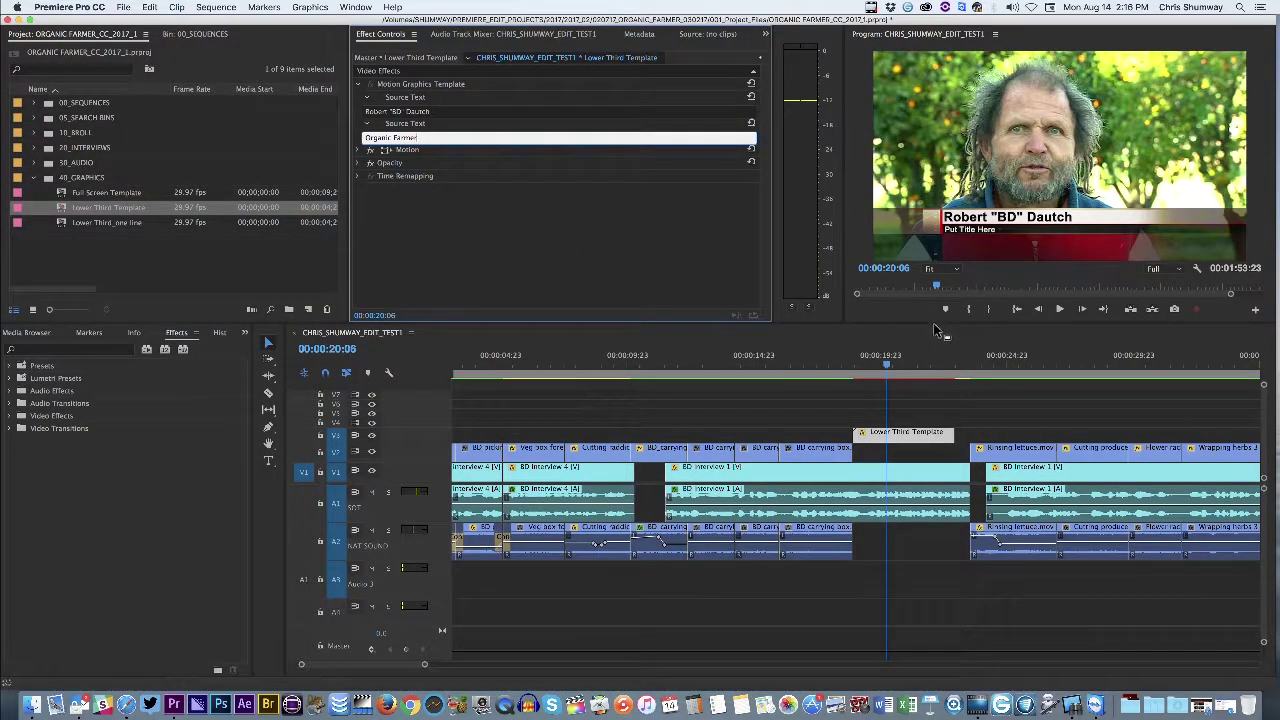
# Commit the Organic Farmer text and scrub through the interview to preview the lower third
pyautogui.click(938, 330)
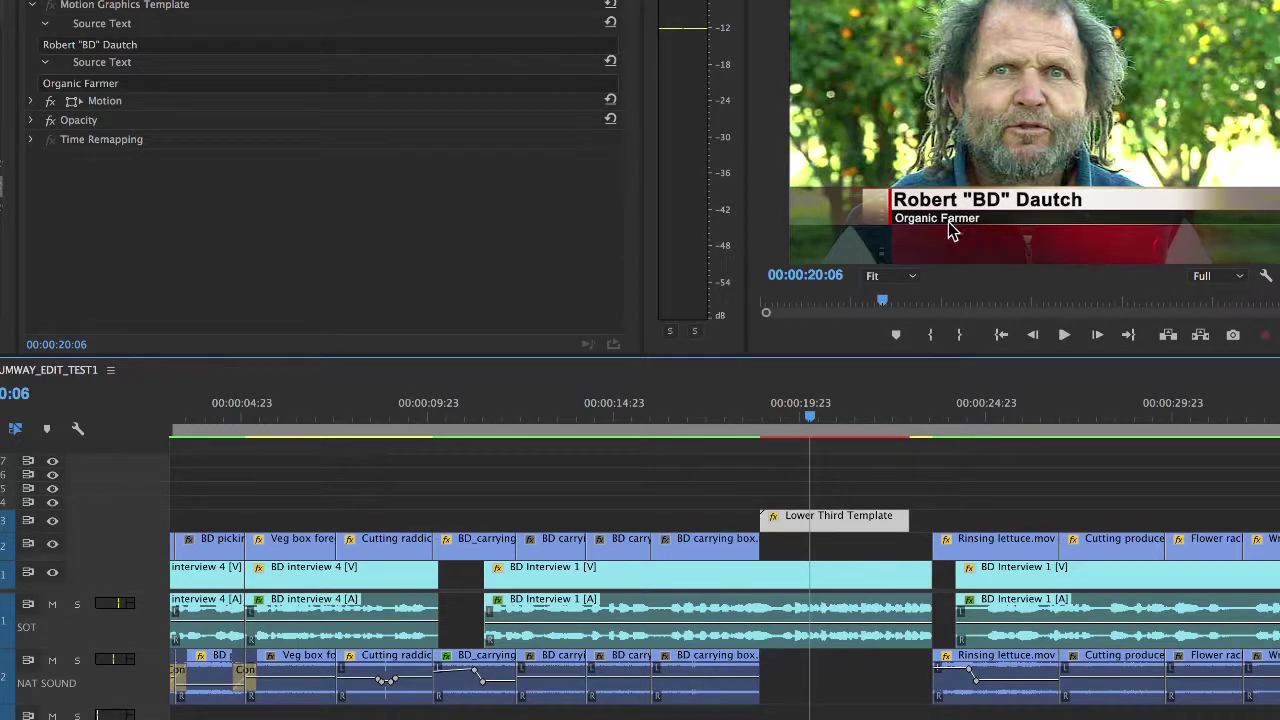
pyautogui.click(615, 420)
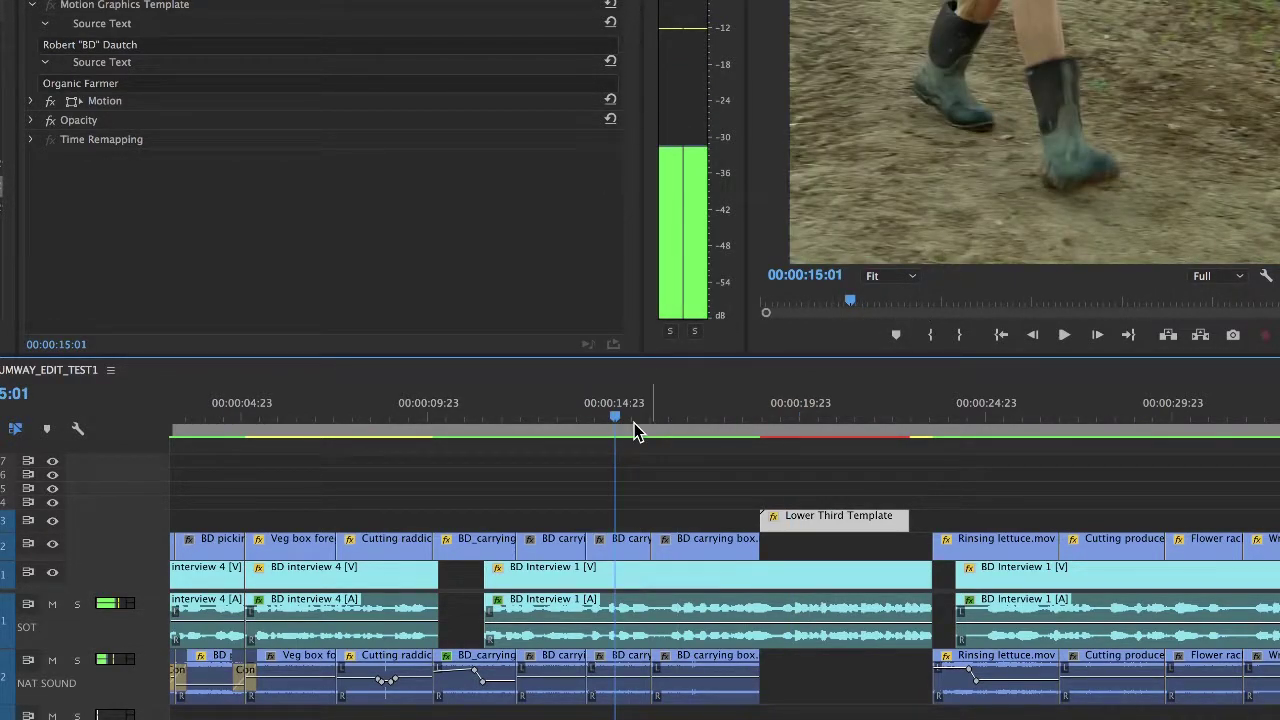
pyautogui.moveTo(635, 430); pyautogui.dragTo(794, 429)
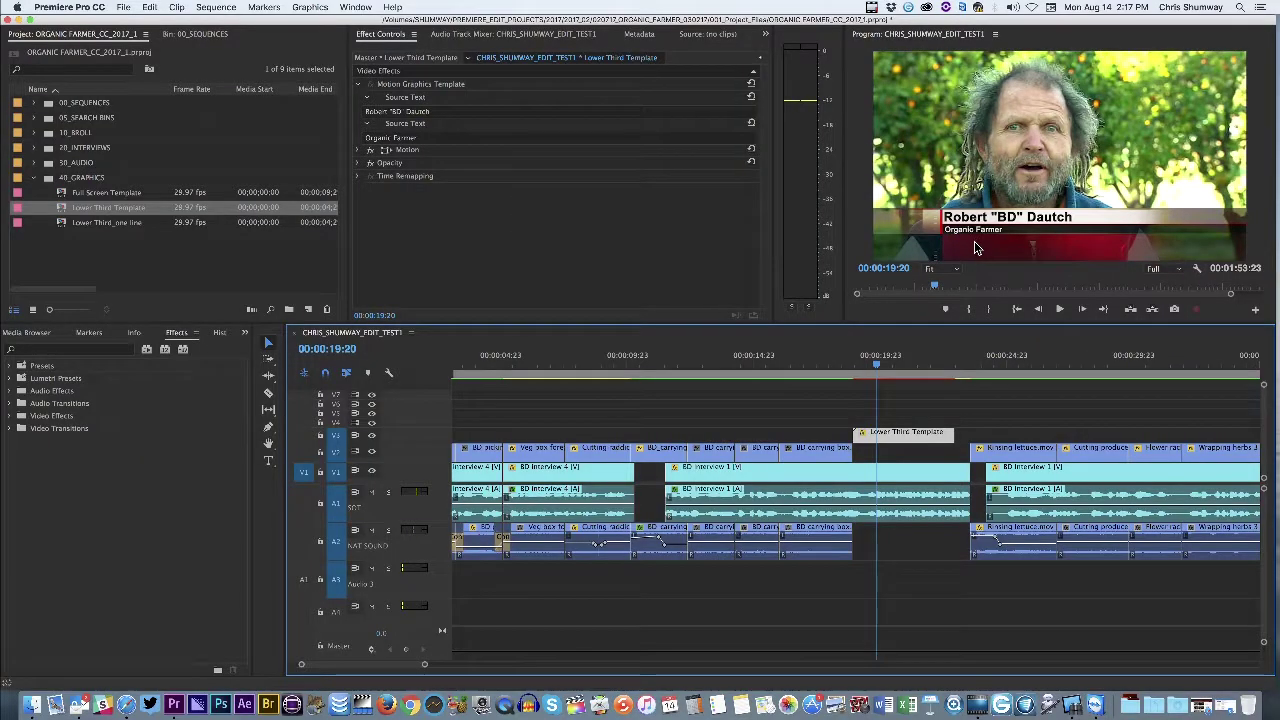
# Option-drag a copy of the lower third along V3 onto the later interview near 00:01:23:21
pyautogui.press('\\')
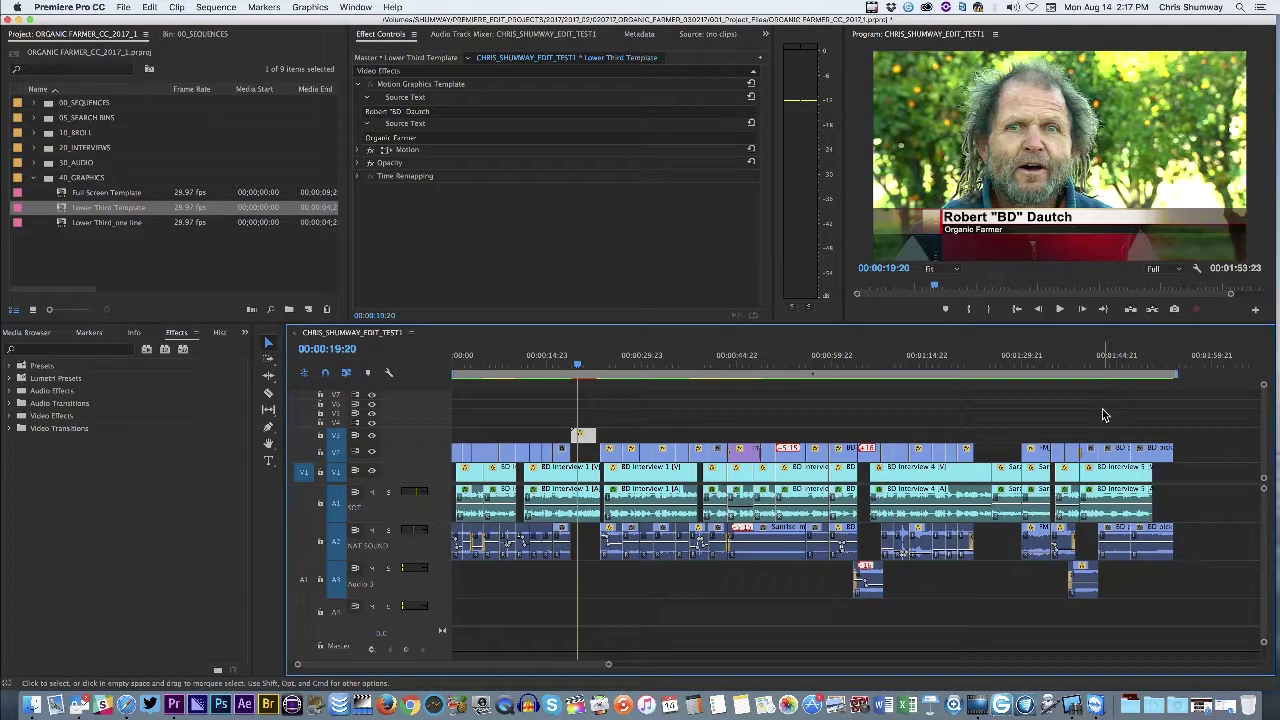
pyautogui.moveTo(577, 367); pyautogui.dragTo(985, 364)
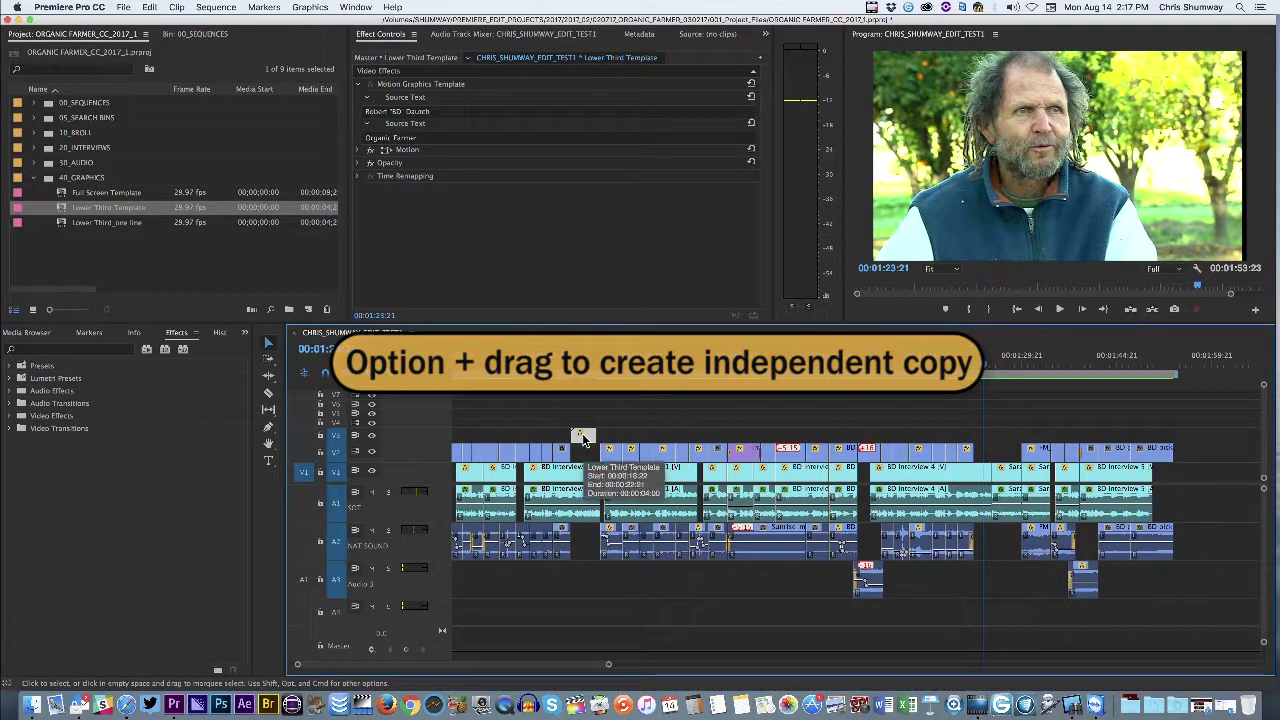
pyautogui.moveTo(583, 437); pyautogui.dragTo(990, 437)
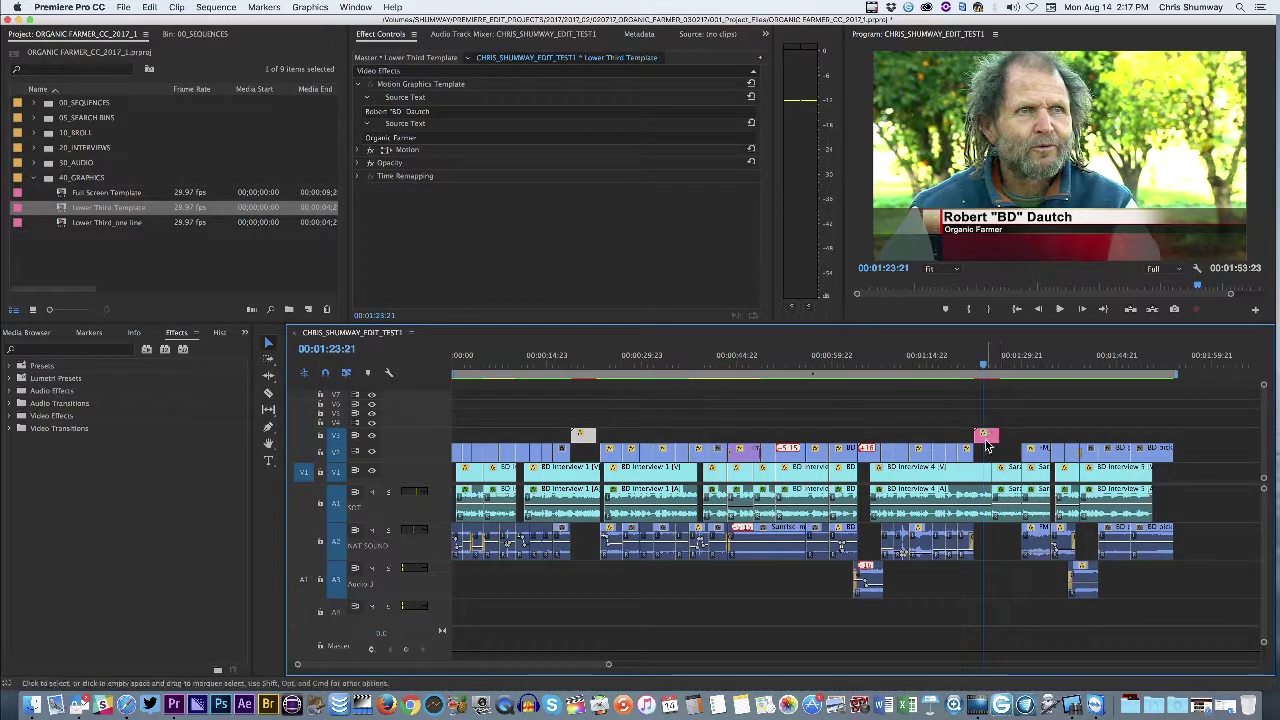
pyautogui.click(985, 437)
# Replace the copied lower third's name with the new speaker's full name in Effect Controls
pyautogui.doubleClick(985, 440)
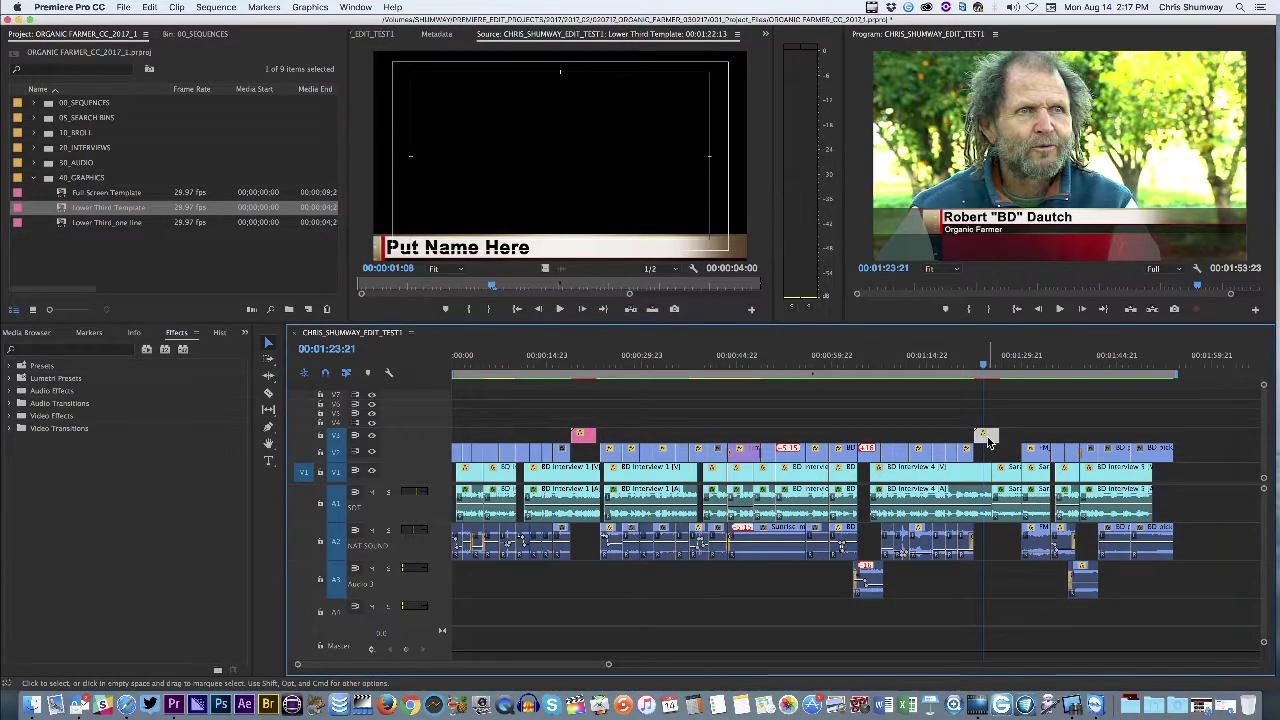
pyautogui.click(391, 37)
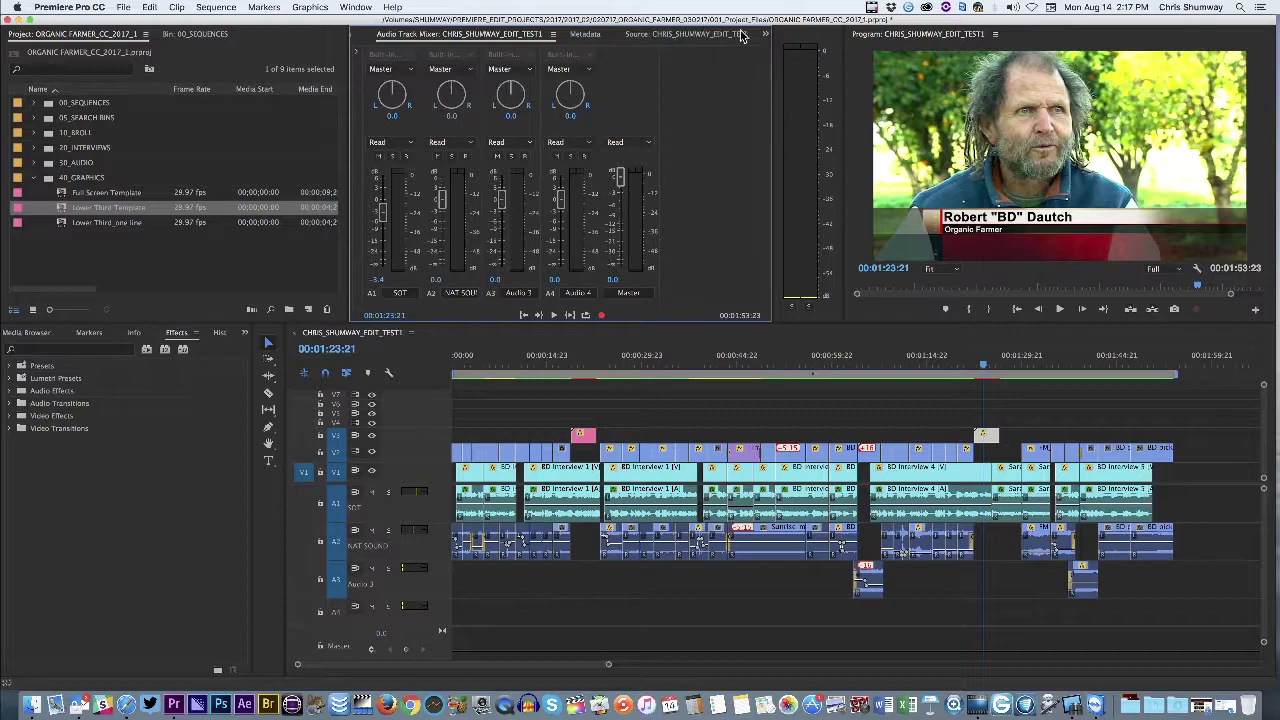
pyautogui.click(765, 34)
pyautogui.click(786, 50)
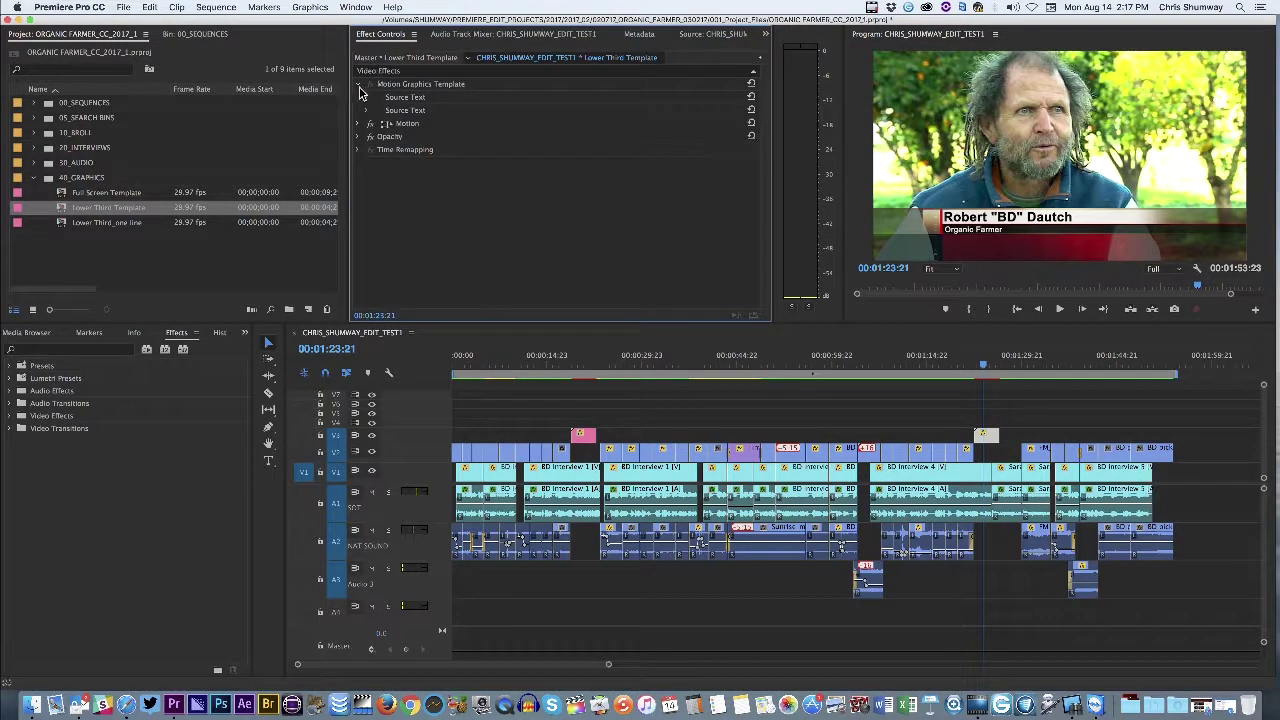
pyautogui.click(367, 99)
pyautogui.click(429, 111)
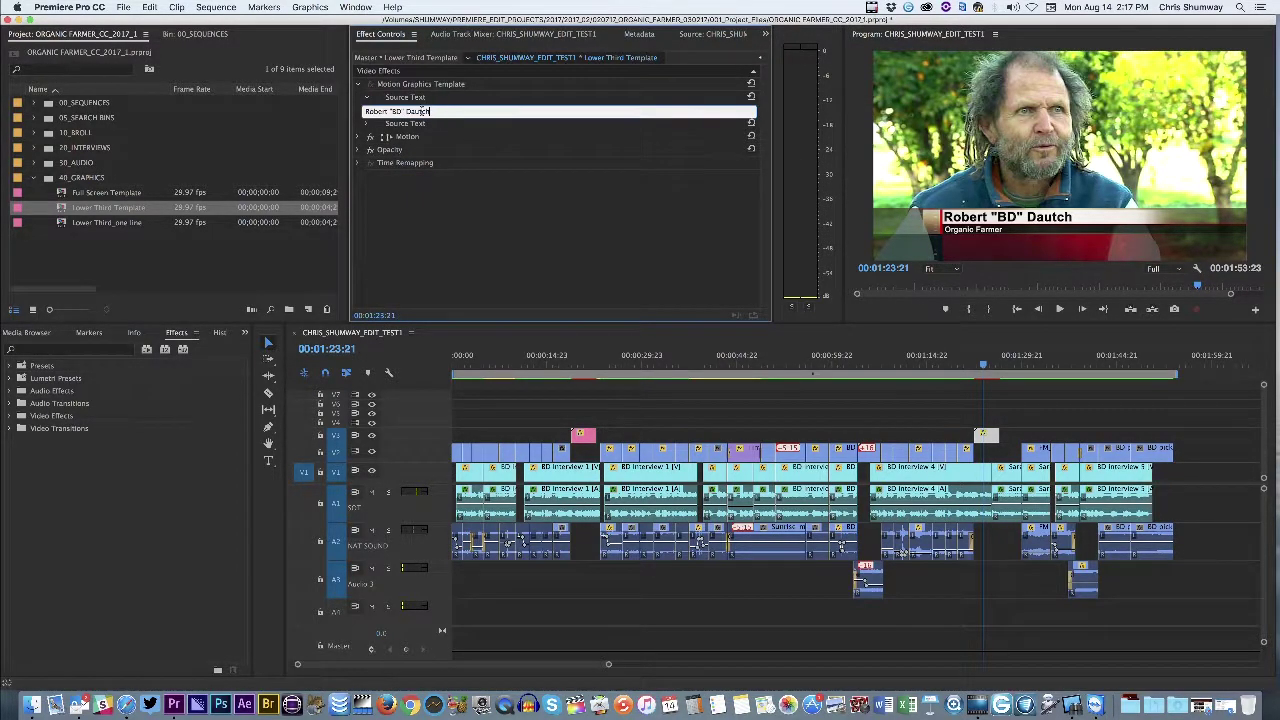
pyautogui.hotkey('ctrl', 'a')
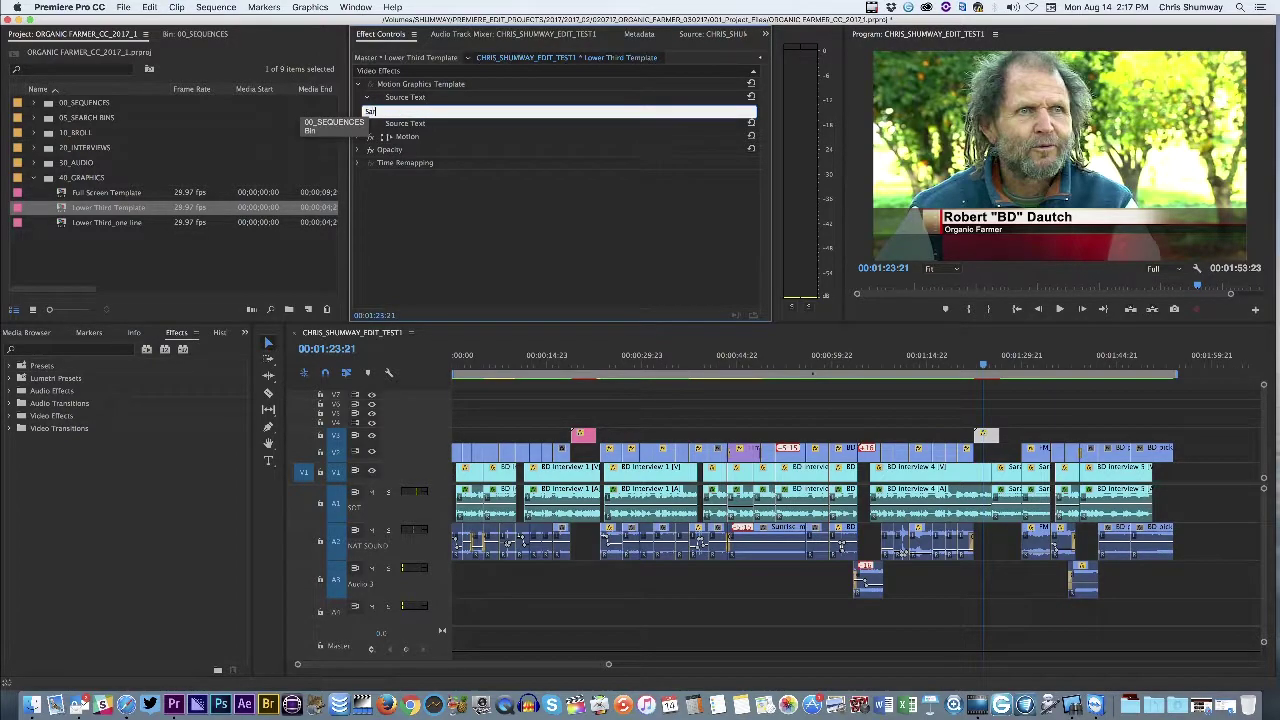
pyautogui.click(395, 128)
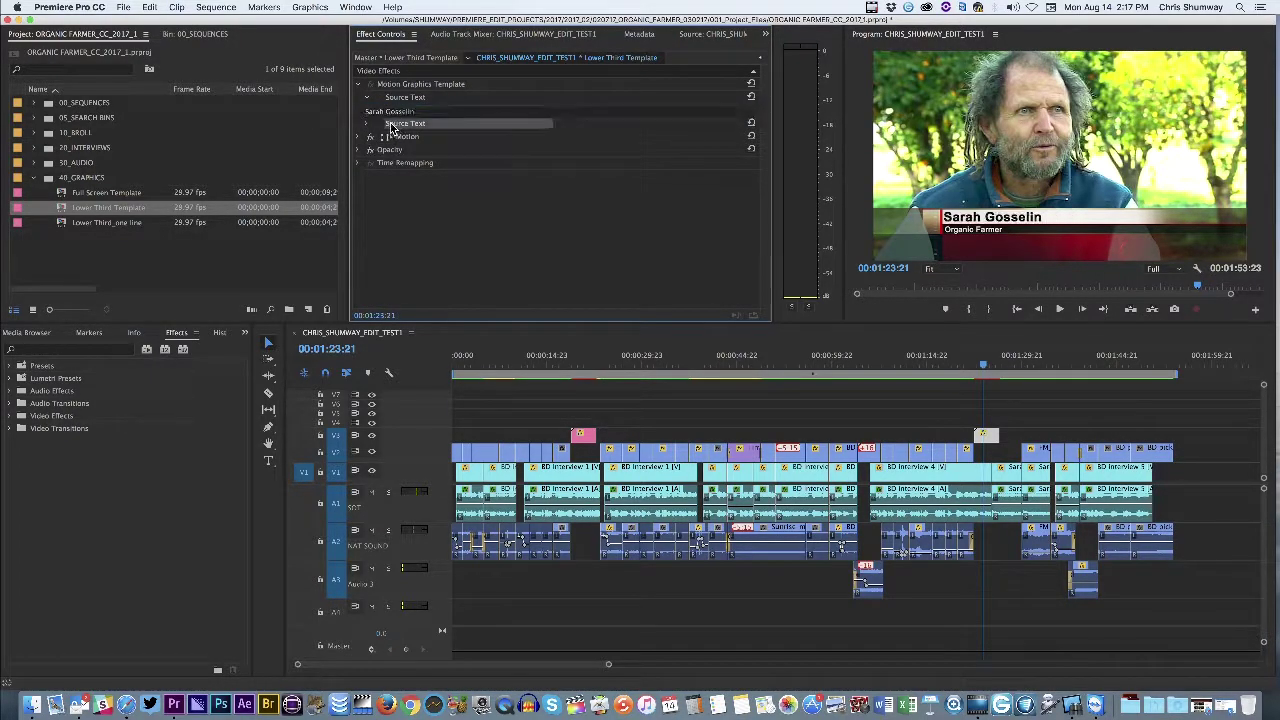
# Change the copied lower third's role line from 'Organic Farmer' to 'Customer'
pyautogui.click(368, 126)
pyautogui.click(410, 137)
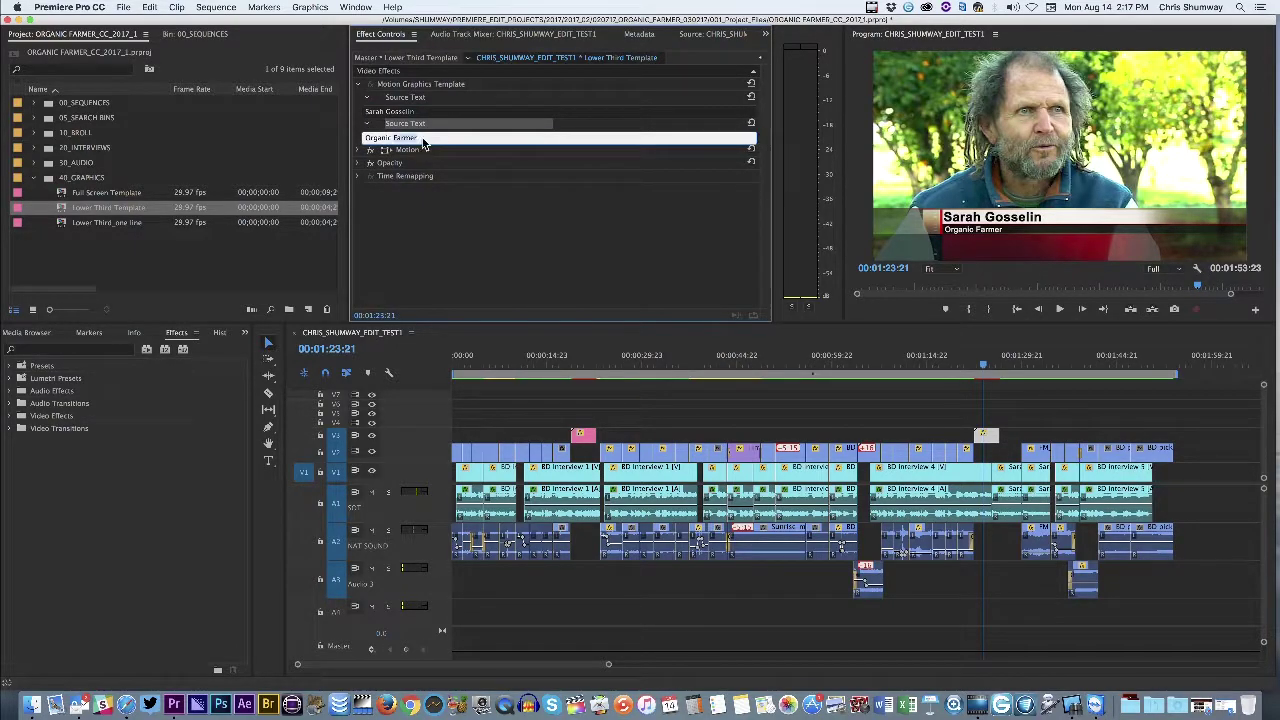
pyautogui.write('O')
pyautogui.click(436, 231)
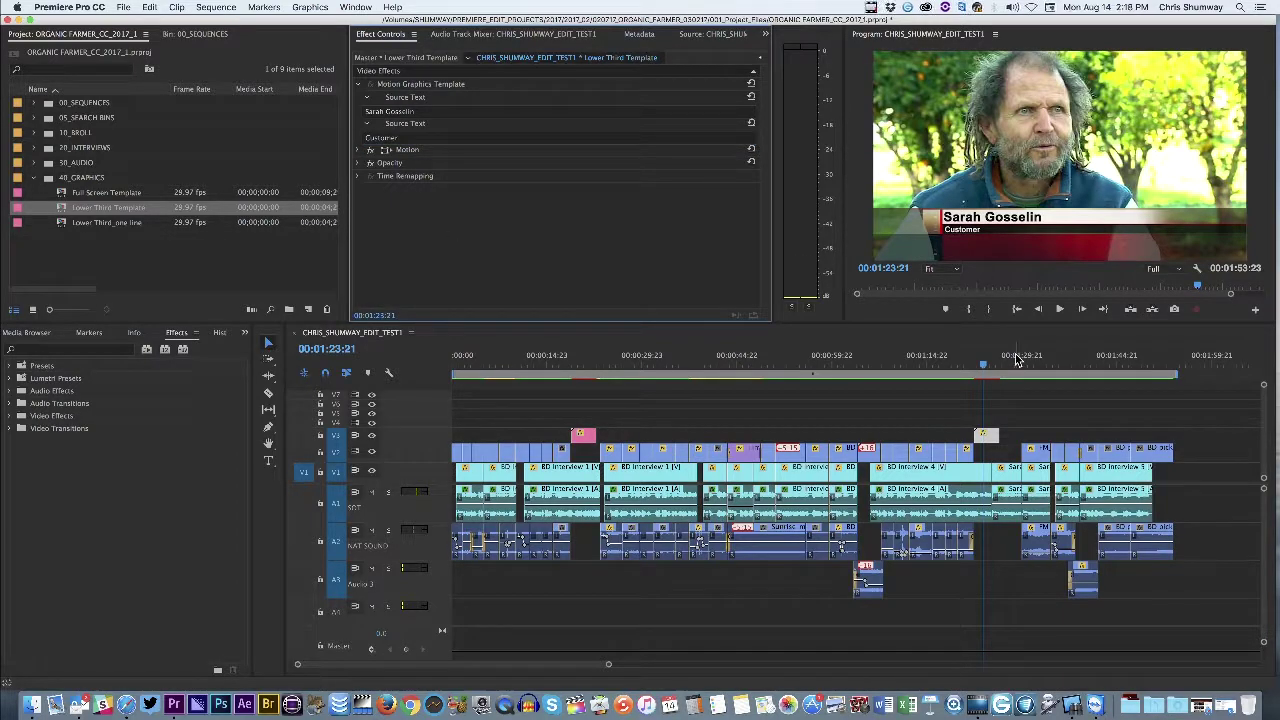
# Preview the customer interview's lower third, deselect the clip and collapse the 40_GRAPHICS bin
pyautogui.moveTo(984, 372)
pyautogui.mouseDown()
pyautogui.moveTo(1020, 370)
pyautogui.moveTo(991, 366)
pyautogui.mouseUp()
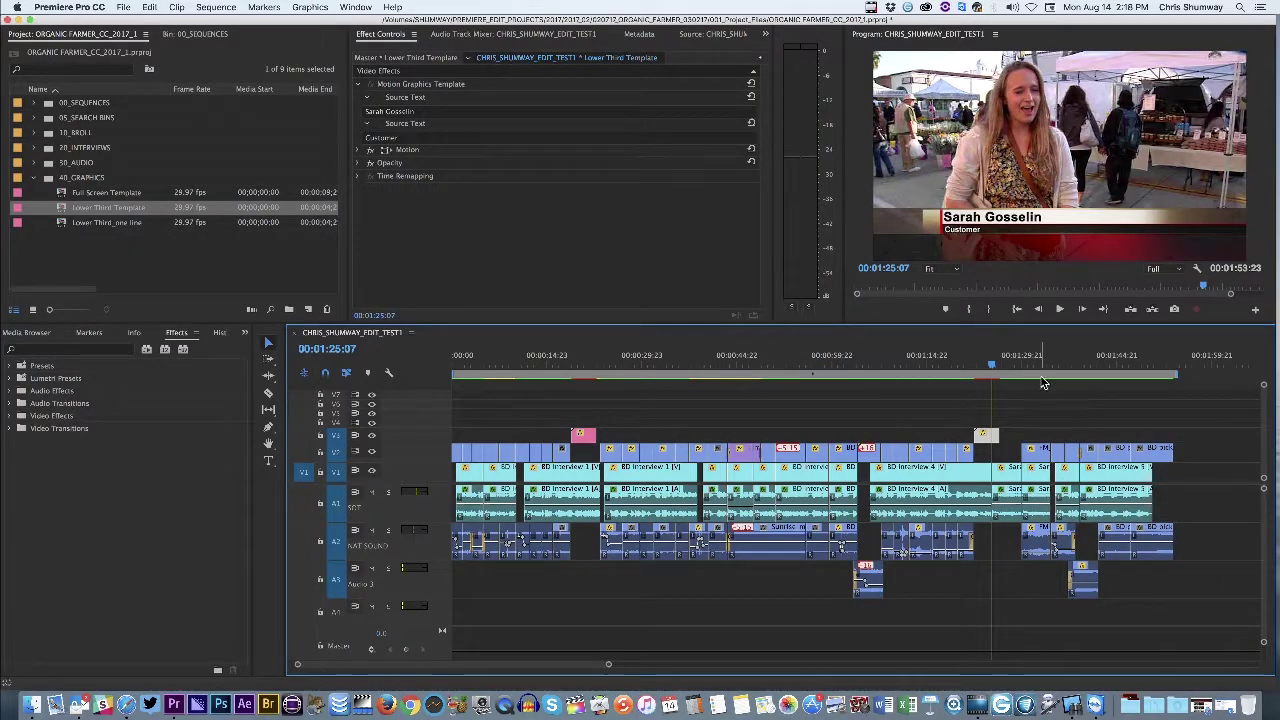
pyautogui.click(735, 413)
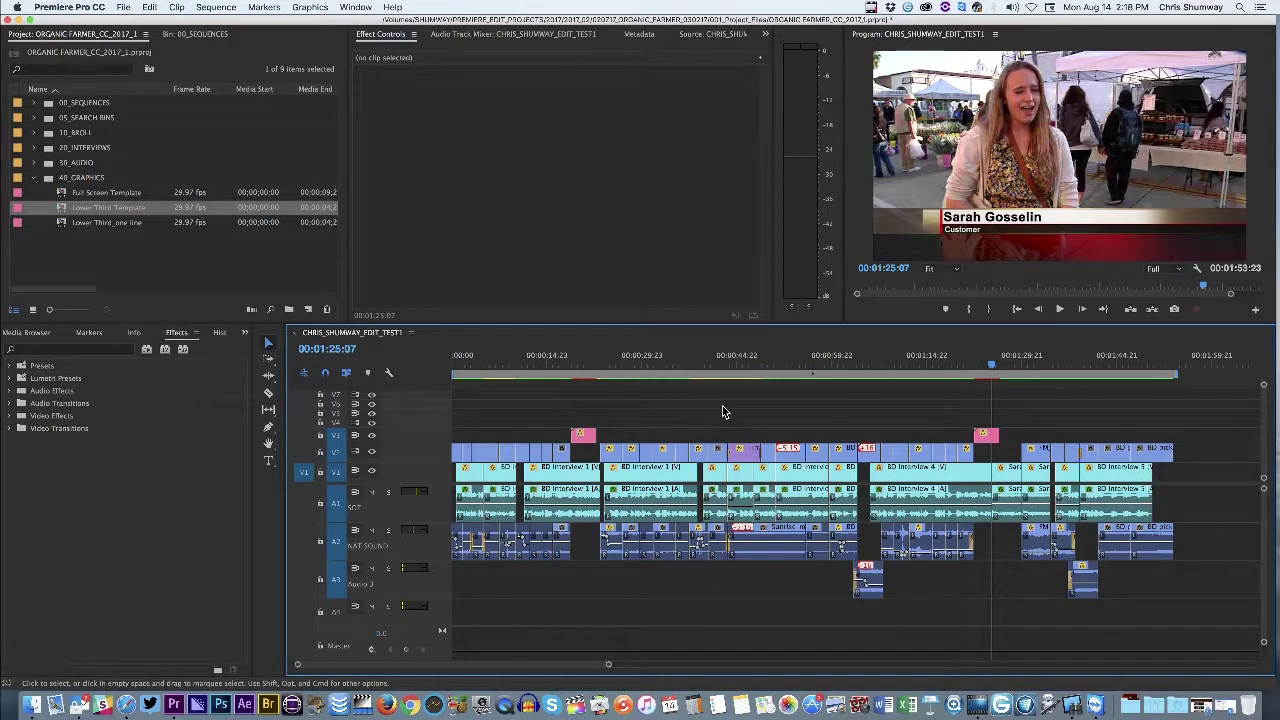
pyautogui.click(52, 250)
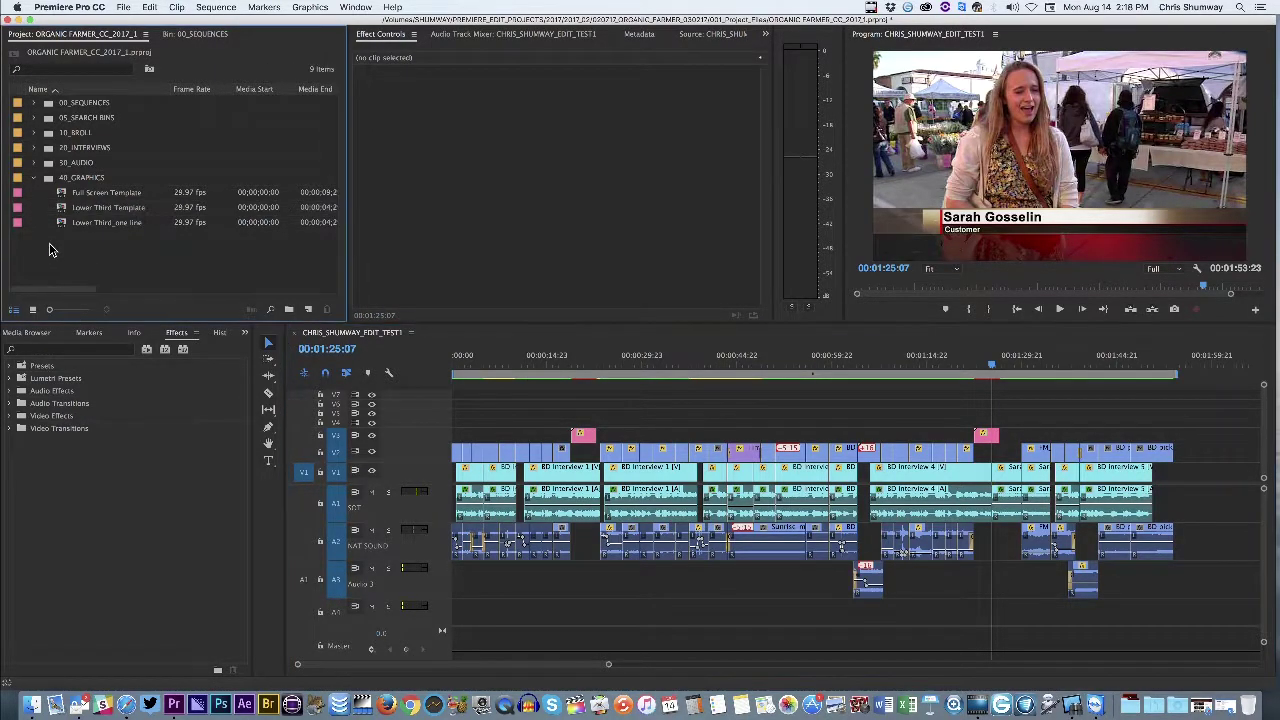
pyautogui.click(34, 178)
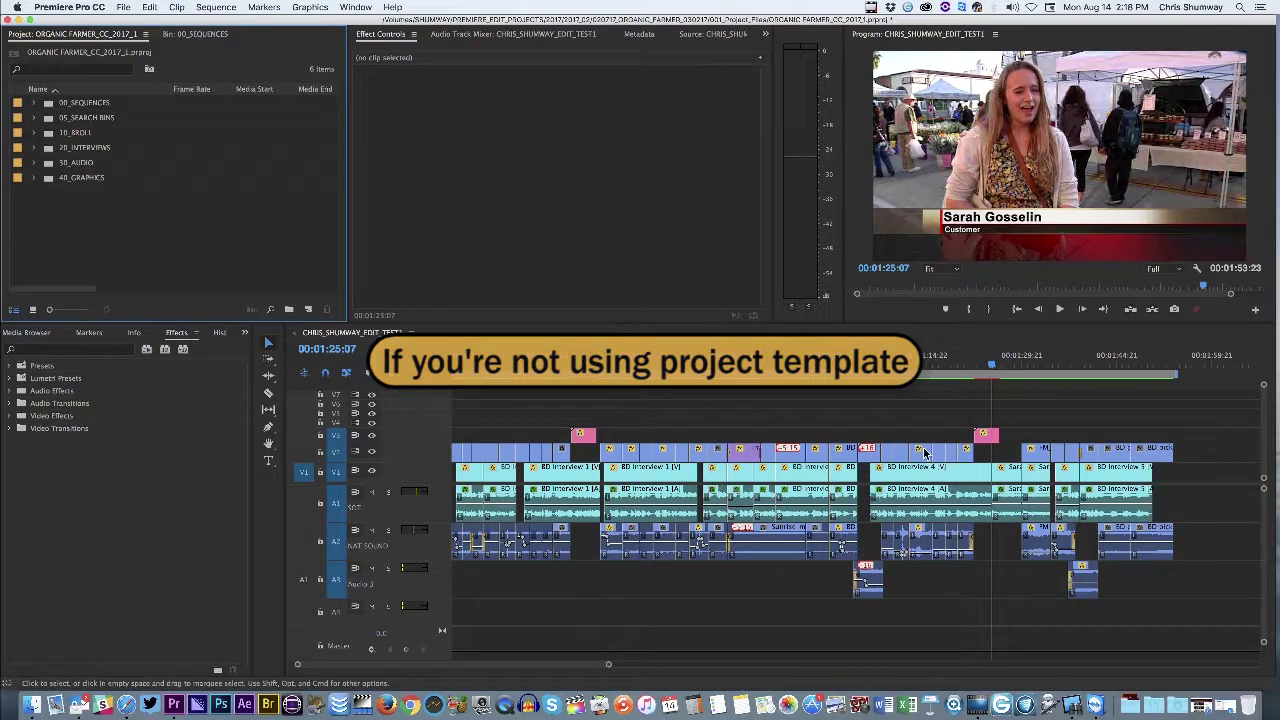
# Clear both lower thirds from V3, park at 00:00:20:15, and expand then collapse 40_GRAPHICS
pyautogui.moveTo(991, 440); pyautogui.dragTo(590, 444)
pyautogui.moveTo(991, 363); pyautogui.dragTo(583, 363)
pyautogui.click(49, 180)
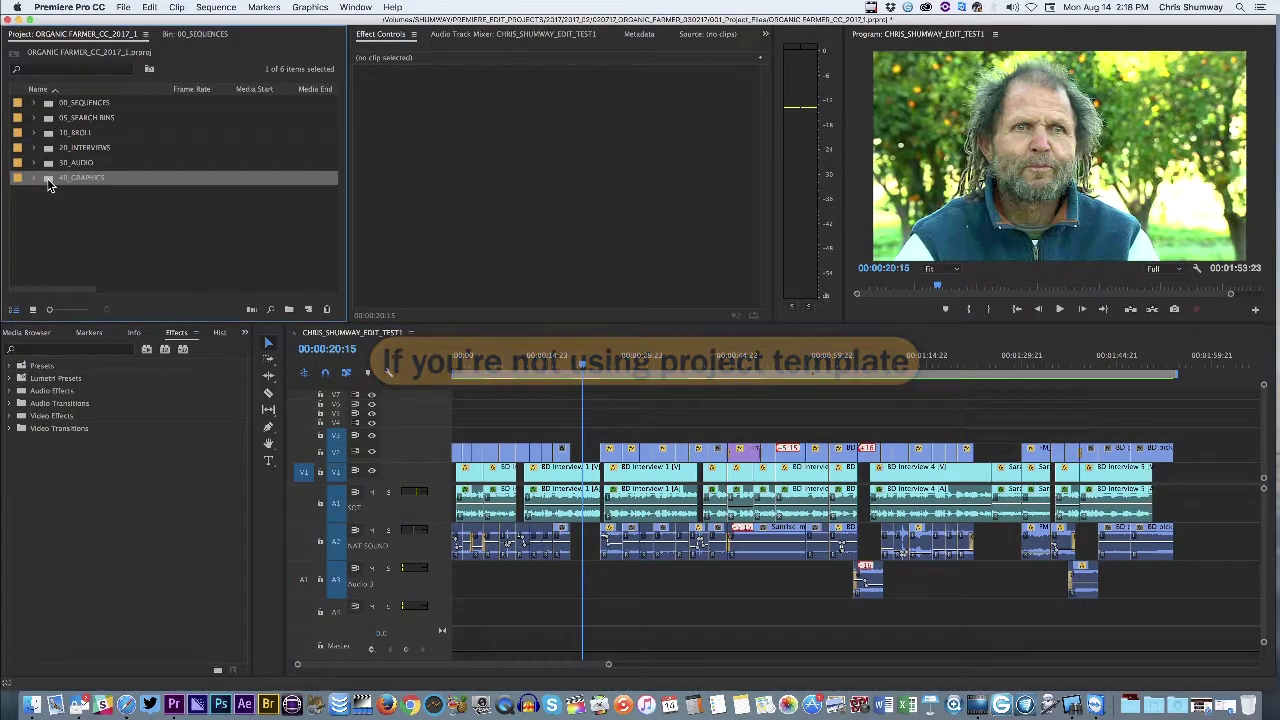
pyautogui.click(31, 179)
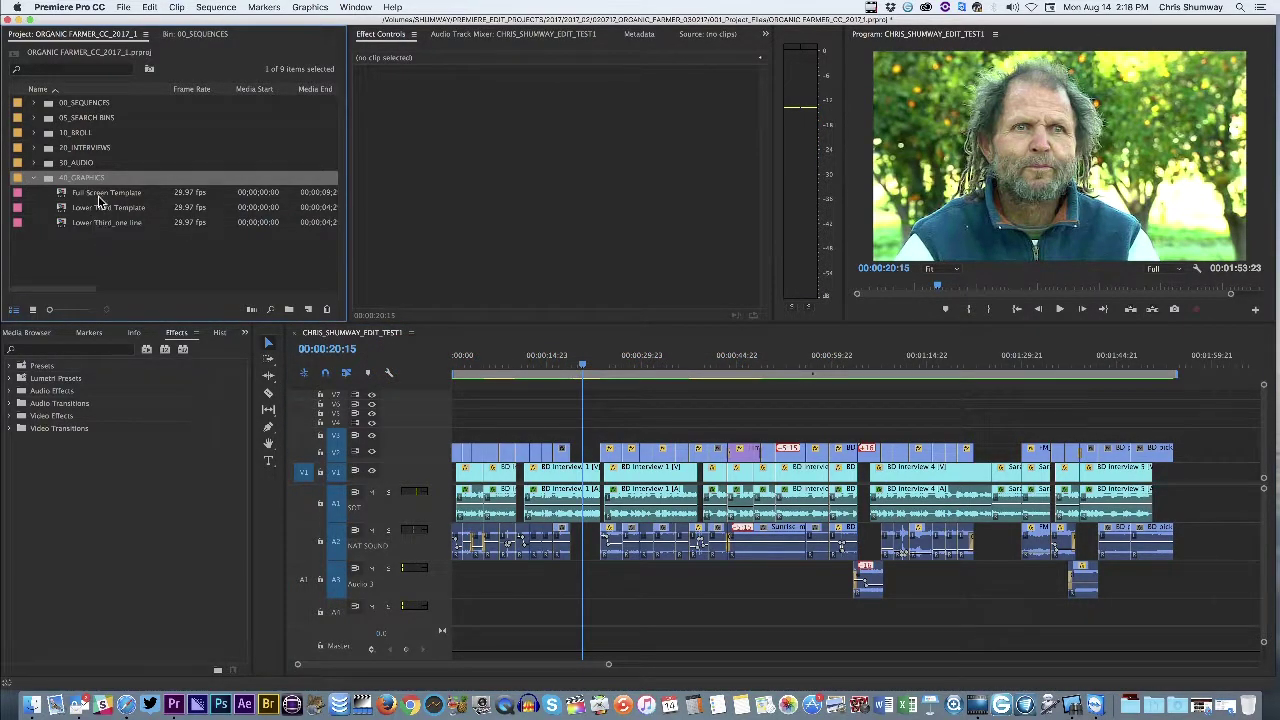
pyautogui.click(33, 177)
pyautogui.click(196, 240)
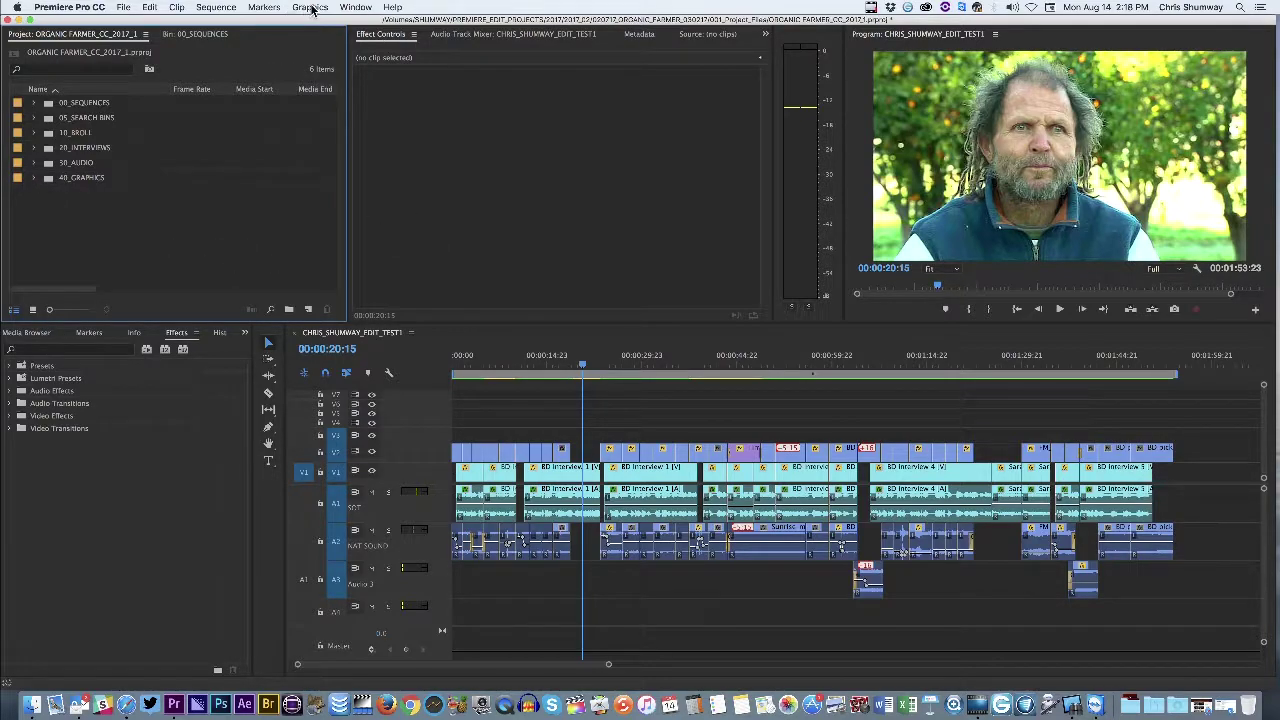
# Show Window > Essential Graphics and browse into the Newsource Graphics template folder
pyautogui.click(371, 7)
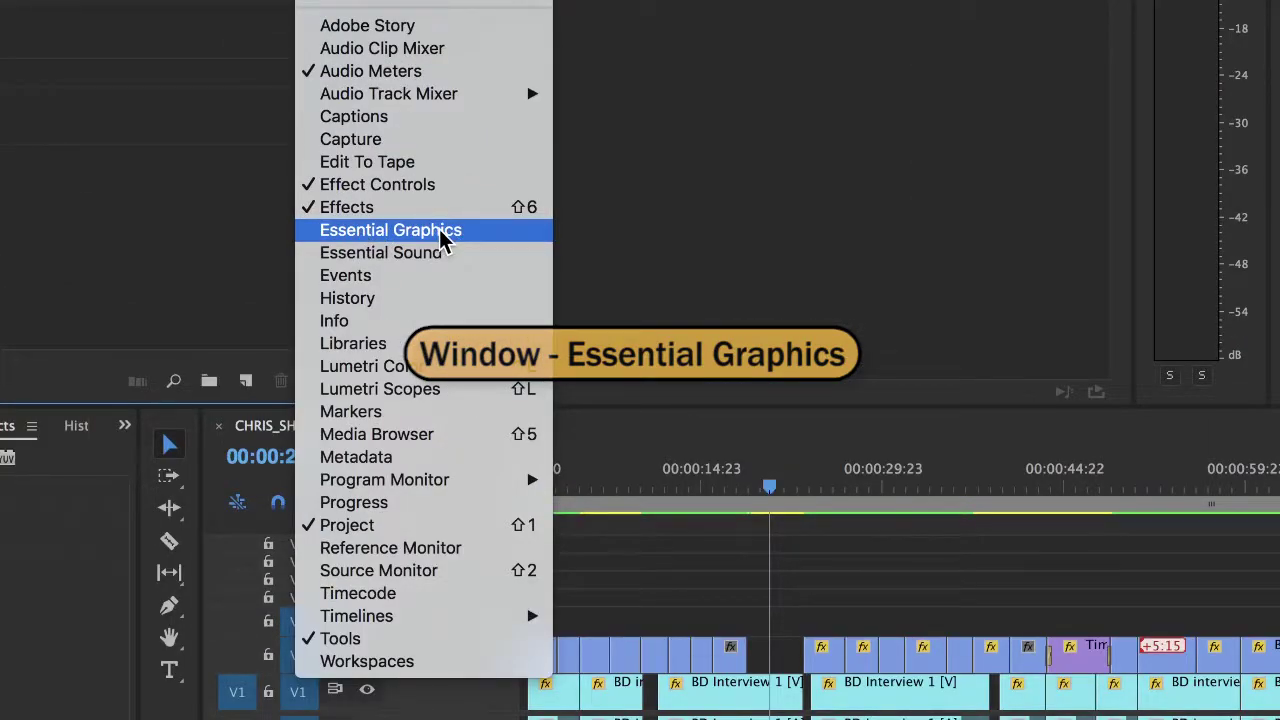
pyautogui.click(381, 230)
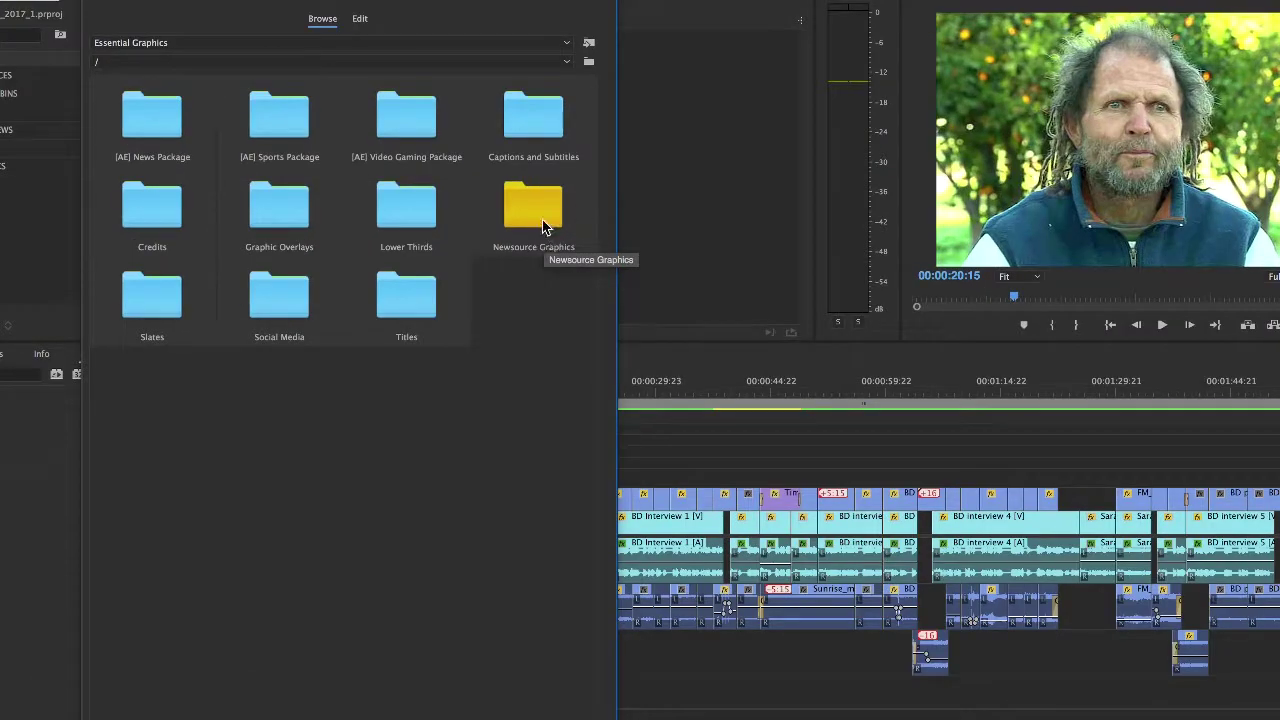
pyautogui.click(529, 209)
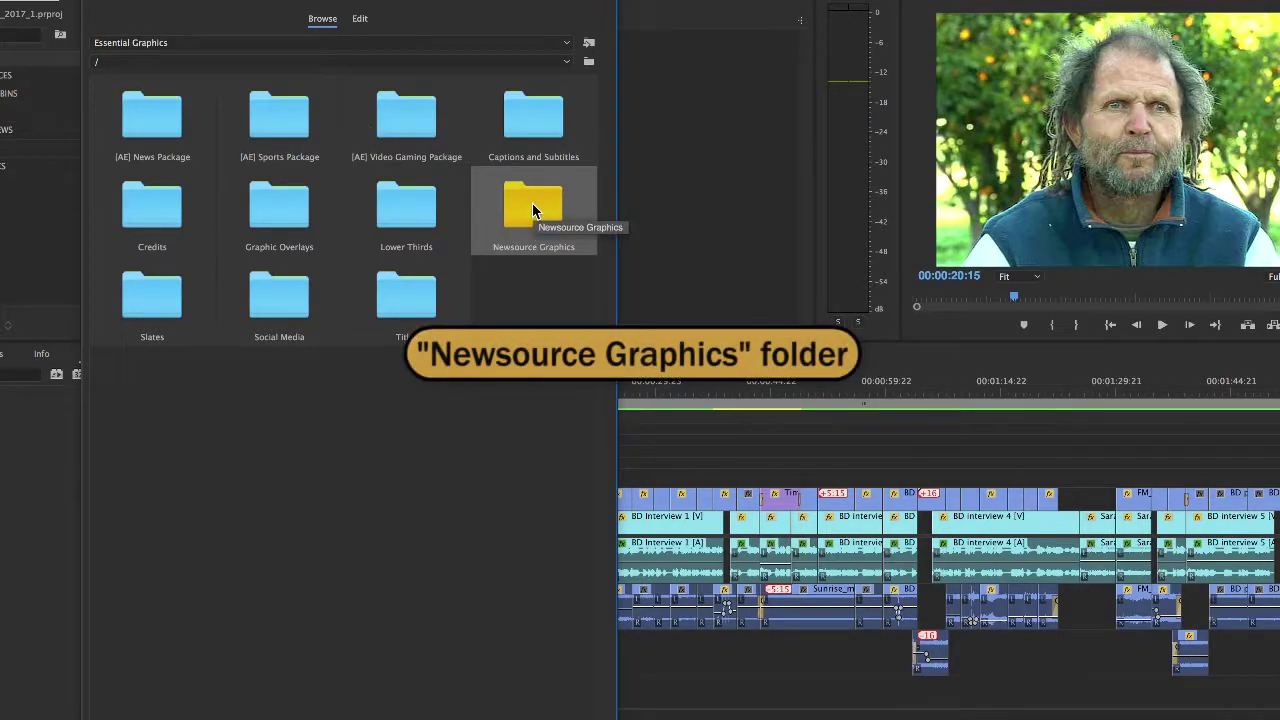
pyautogui.doubleClick(533, 210)
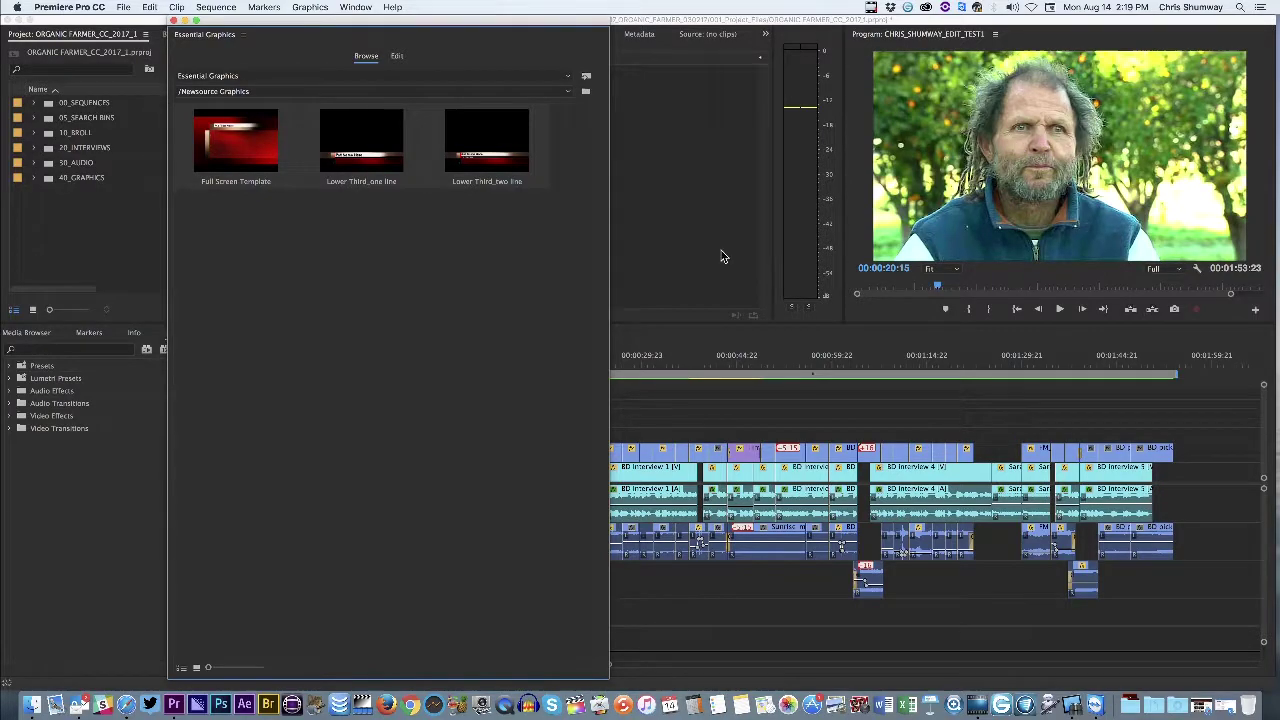
pyautogui.moveTo(487, 22); pyautogui.dragTo(1009, 22)
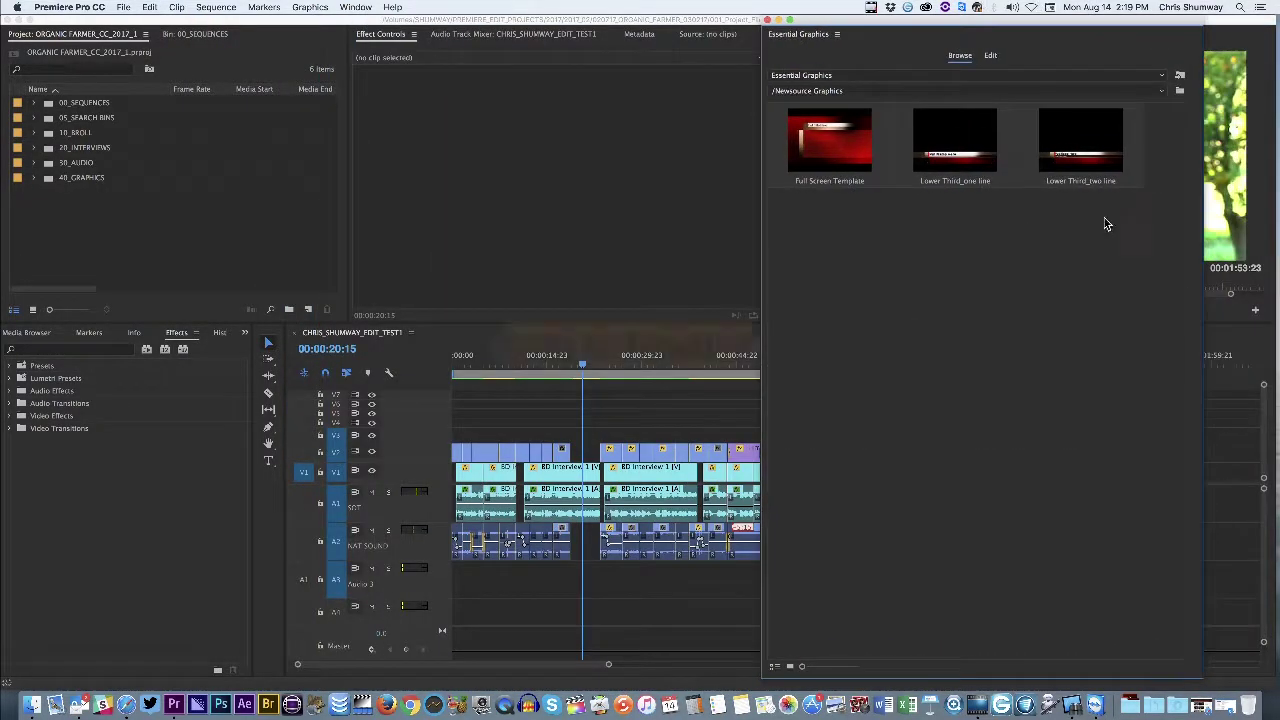
# Drop the Lower Third_two line template onto V3 above the interview, then select the new clip
pyautogui.click(1063, 168)
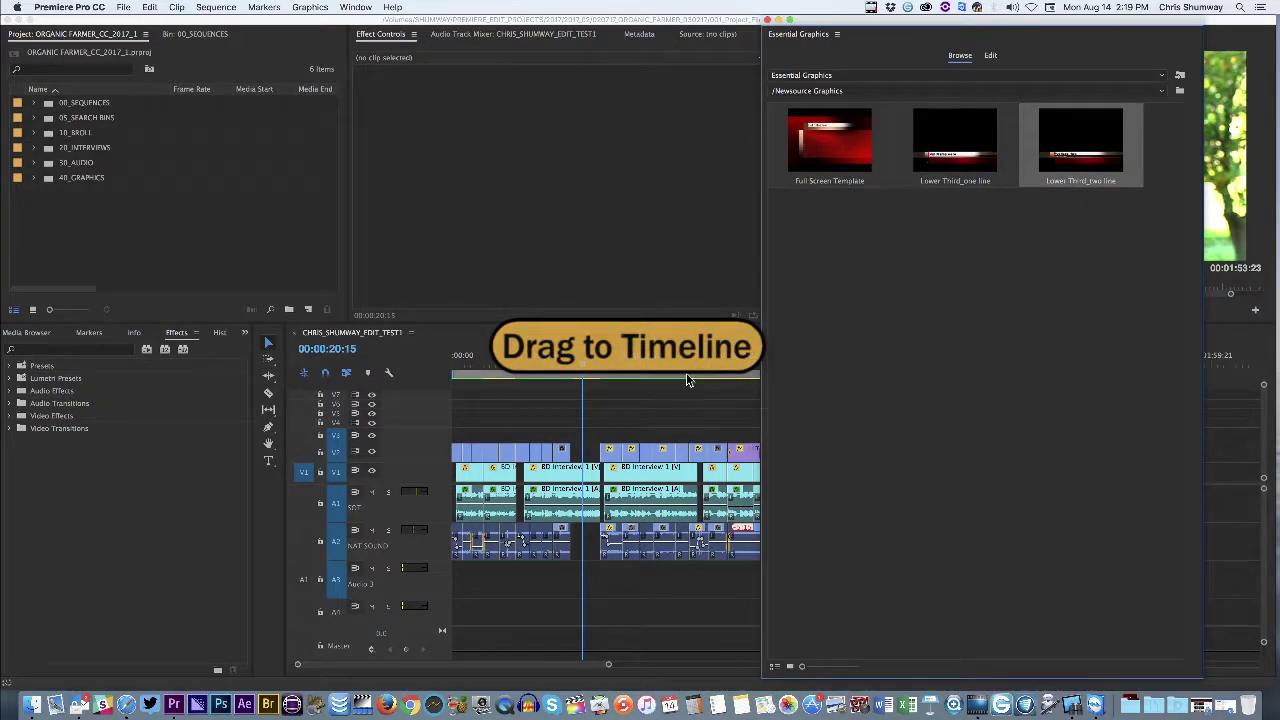
pyautogui.moveTo(687, 380); pyautogui.dragTo(577, 440)
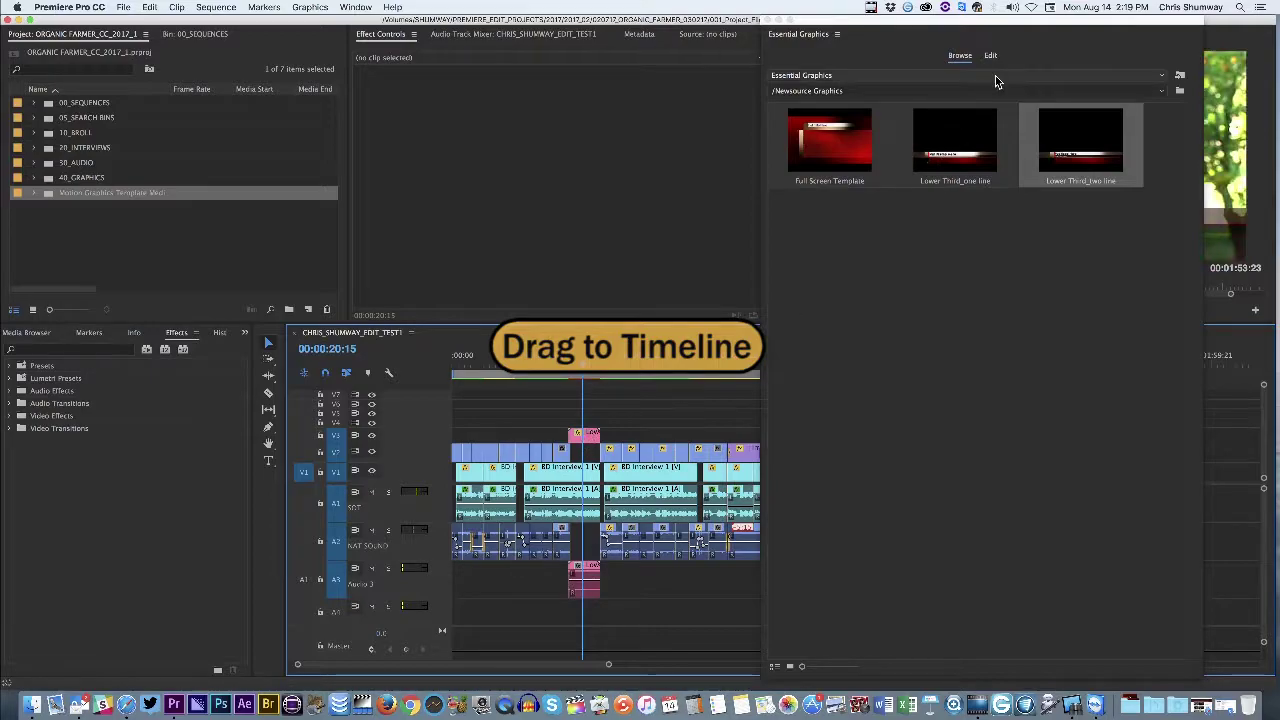
pyautogui.click(767, 20)
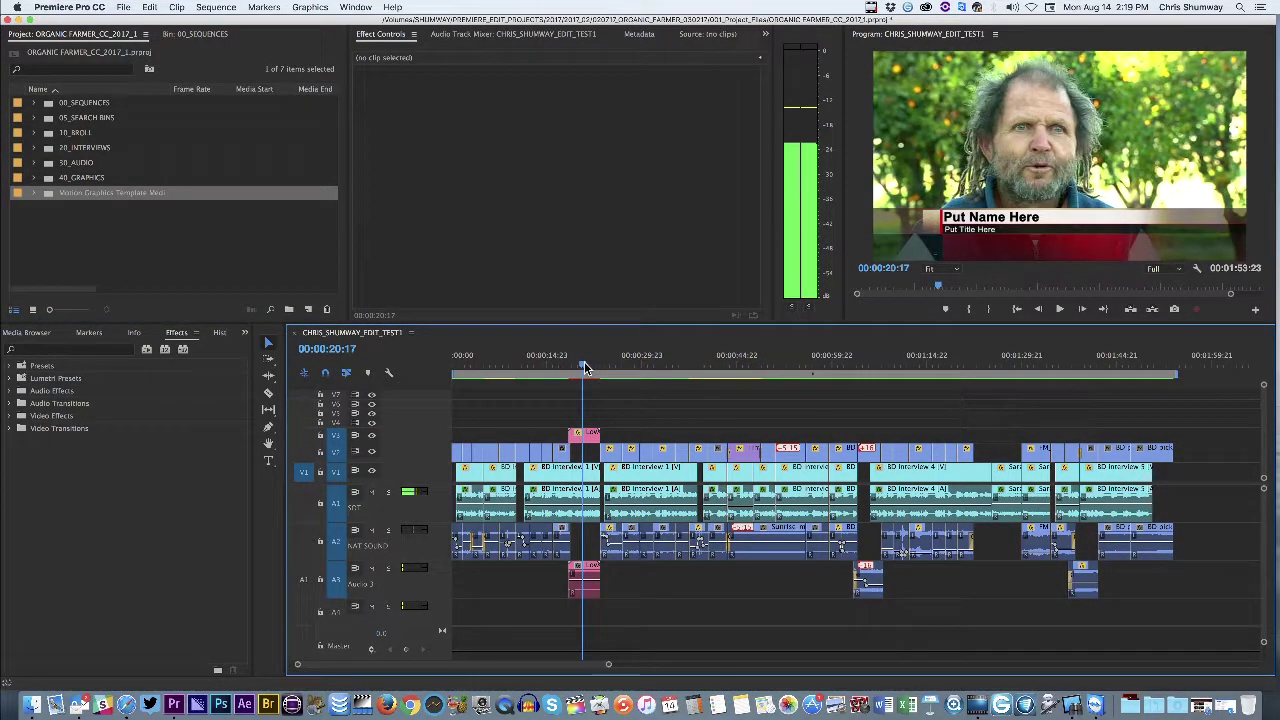
pyautogui.moveTo(584, 434)
pyautogui.mouseDown()
pyautogui.moveTo(593, 440)
pyautogui.moveTo(580, 440)
pyautogui.mouseUp()
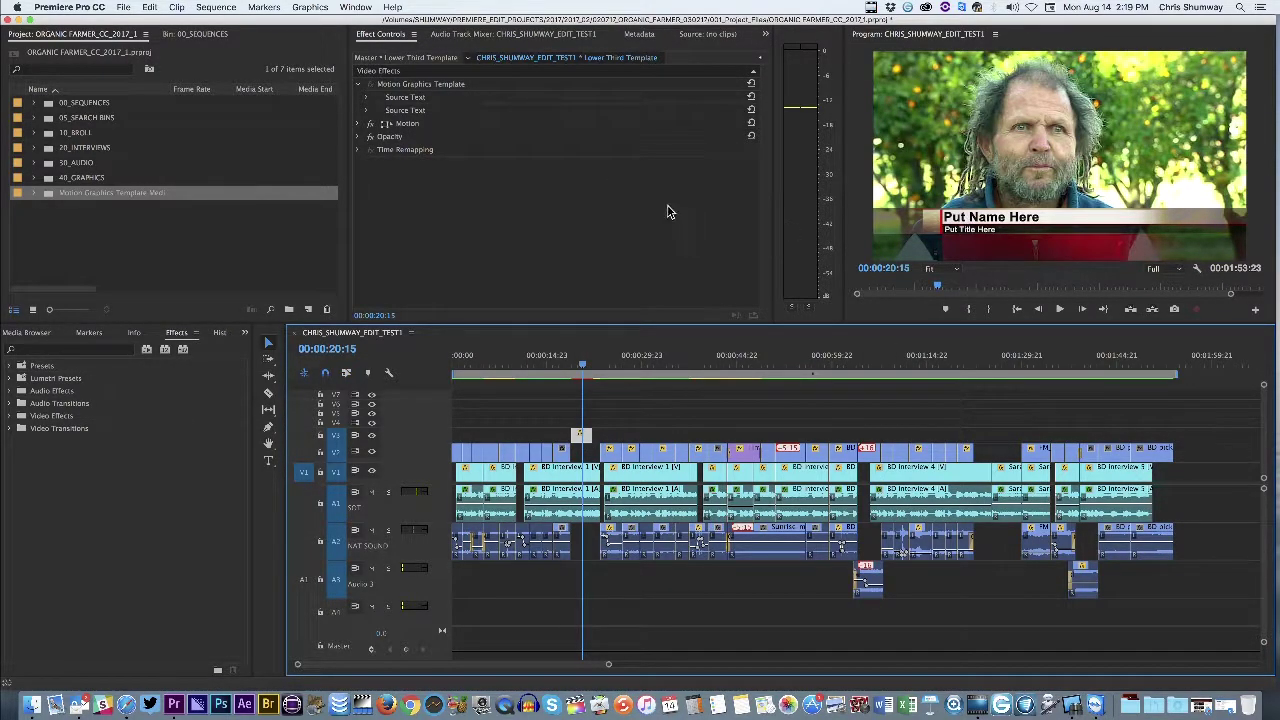
# Enter the speaker's name and 'Organic Farmer' in the lower third's two Source Text fields
pyautogui.click(365, 98)
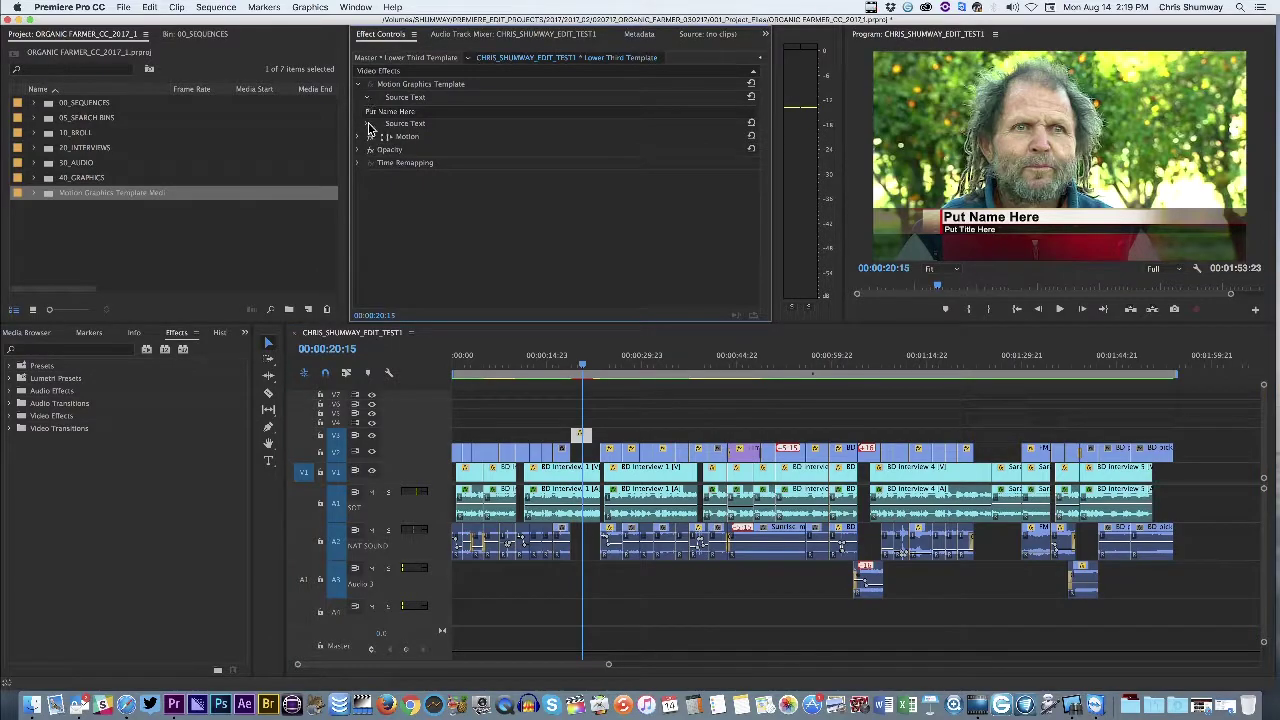
pyautogui.click(368, 124)
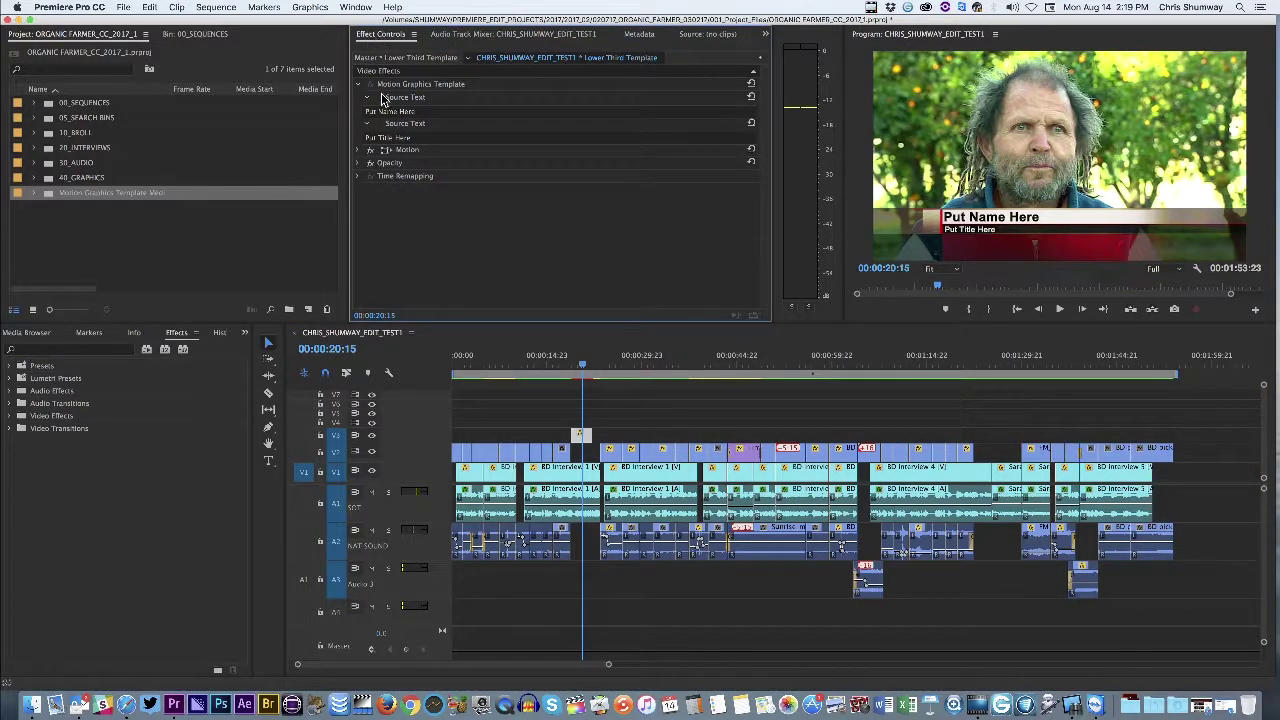
pyautogui.click(421, 112)
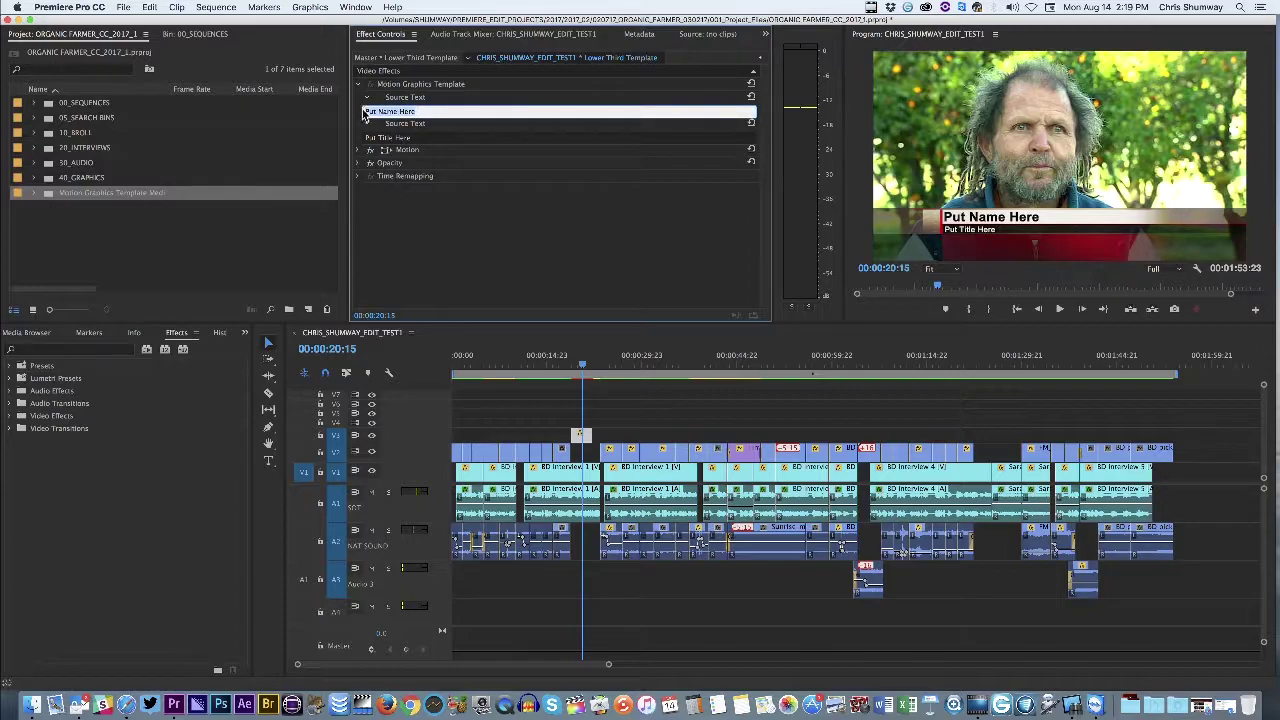
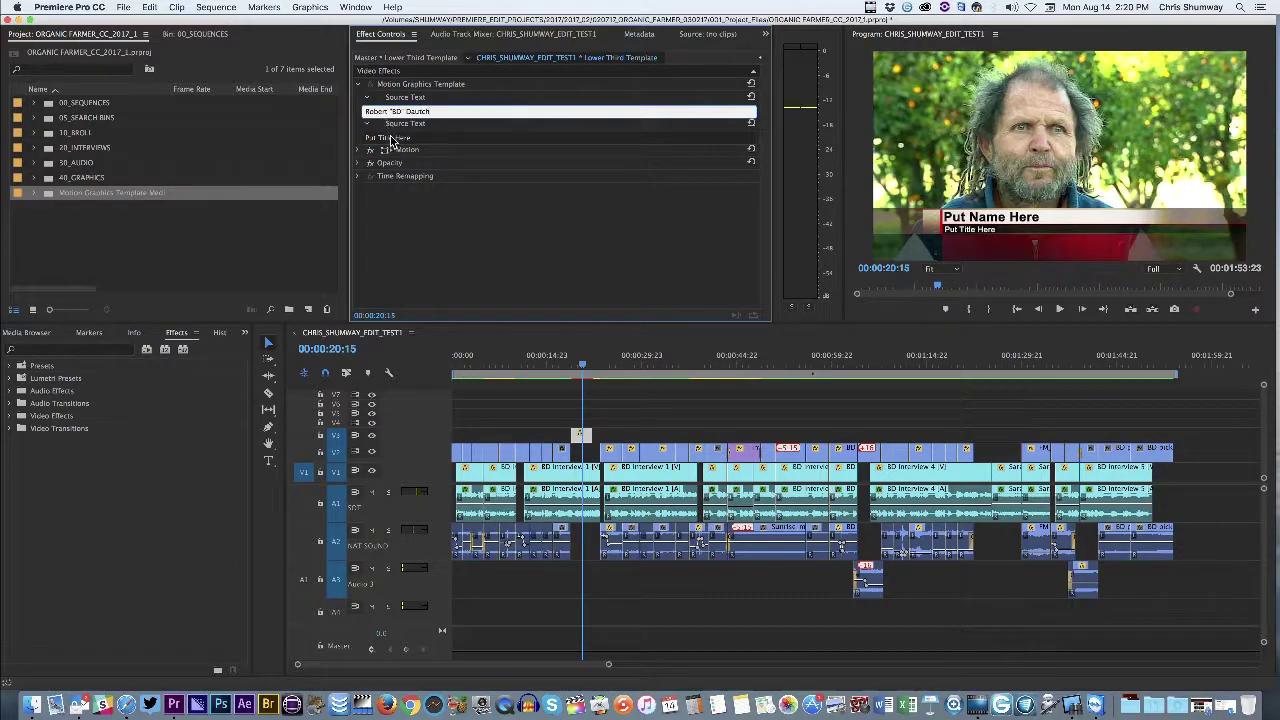
pyautogui.click(405, 138)
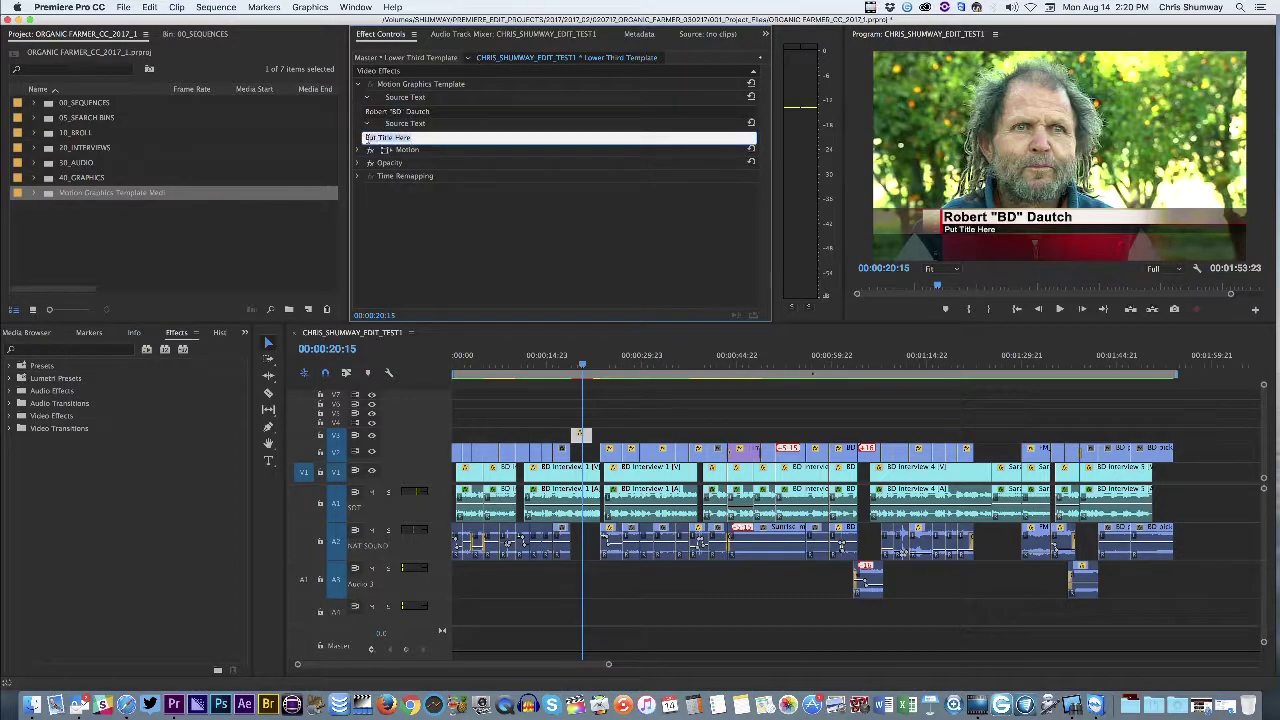
pyautogui.write('Organic Farmer')
pyautogui.click(430, 233)
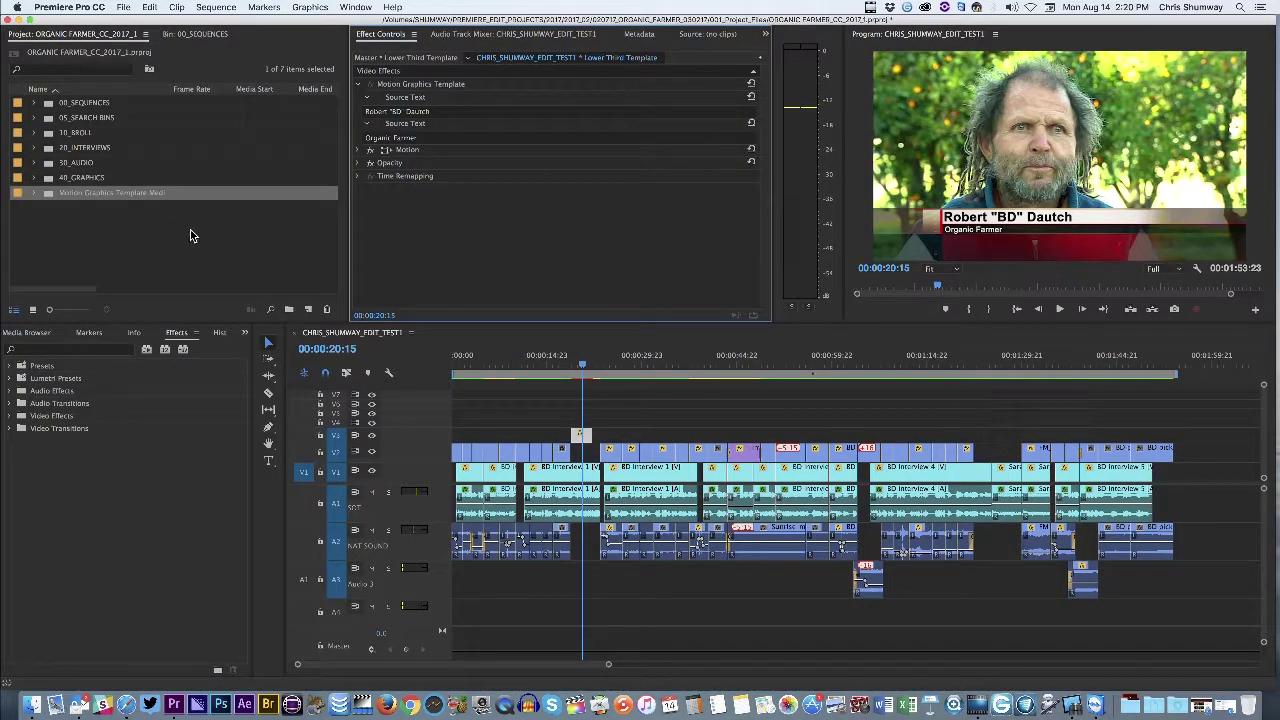
pyautogui.click(45, 179)
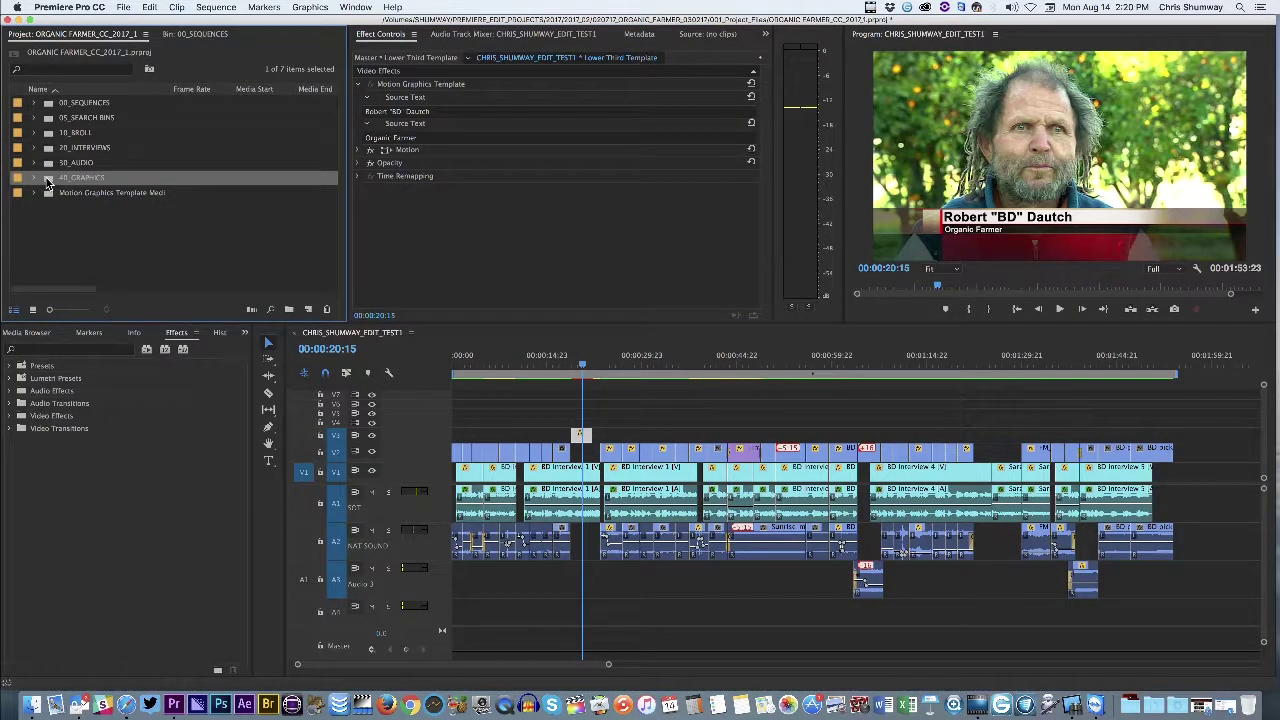
pyautogui.click(40, 179)
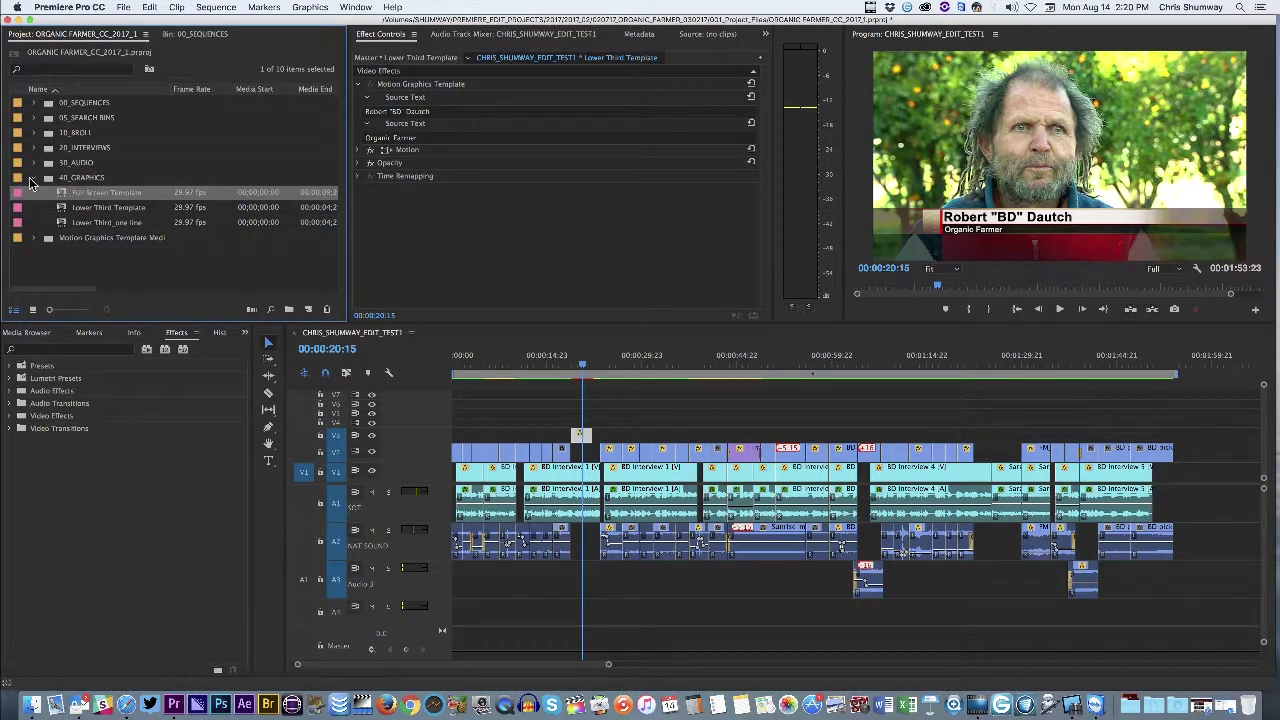
pyautogui.click(34, 178)
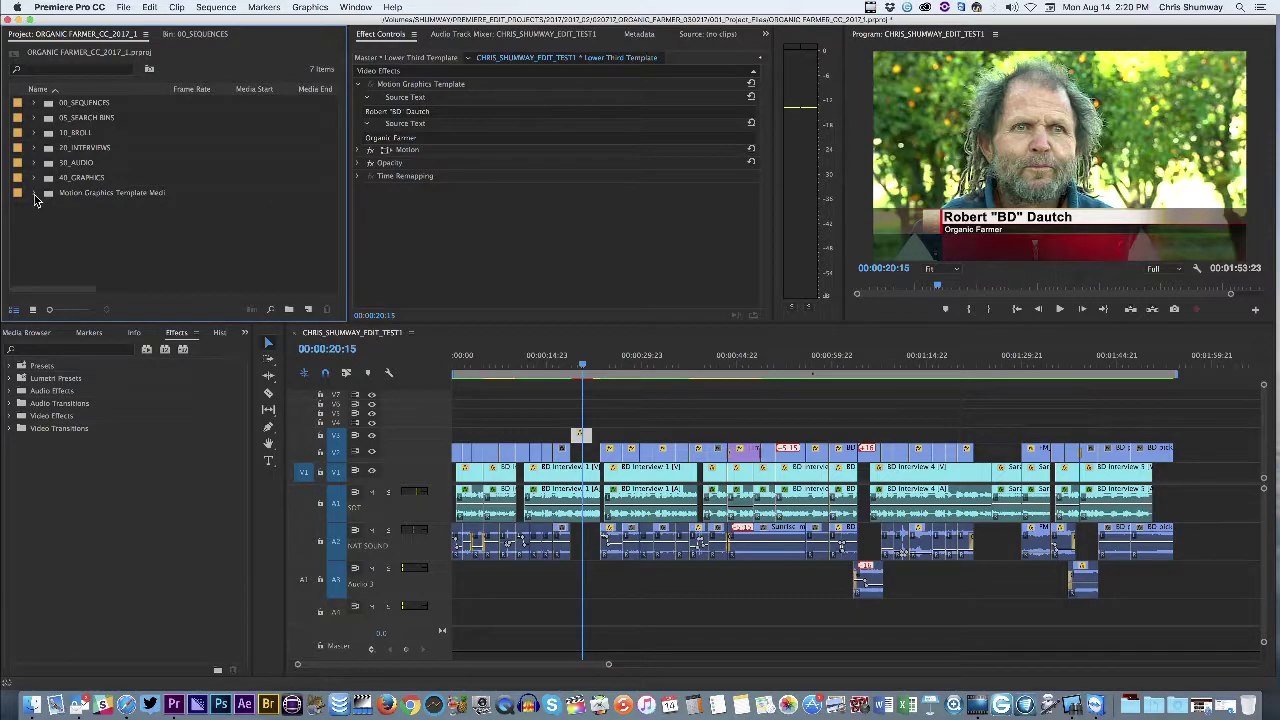
pyautogui.click(355, 8)
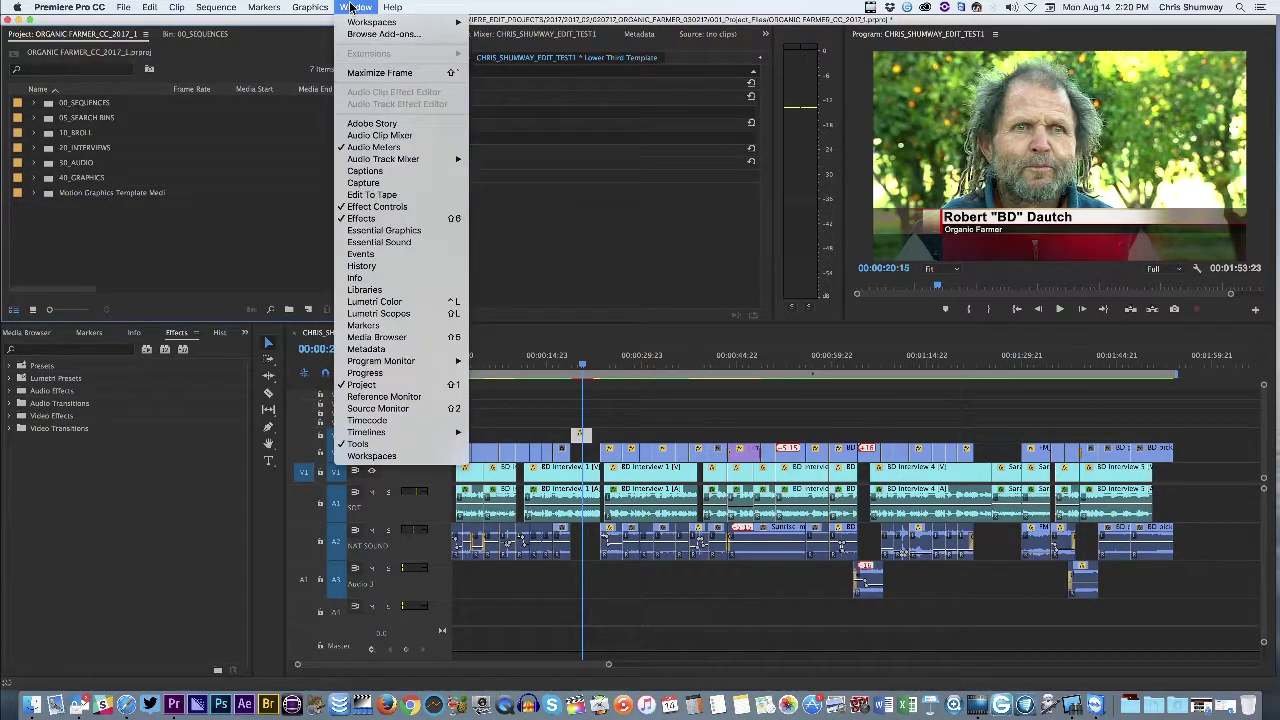
pyautogui.click(381, 231)
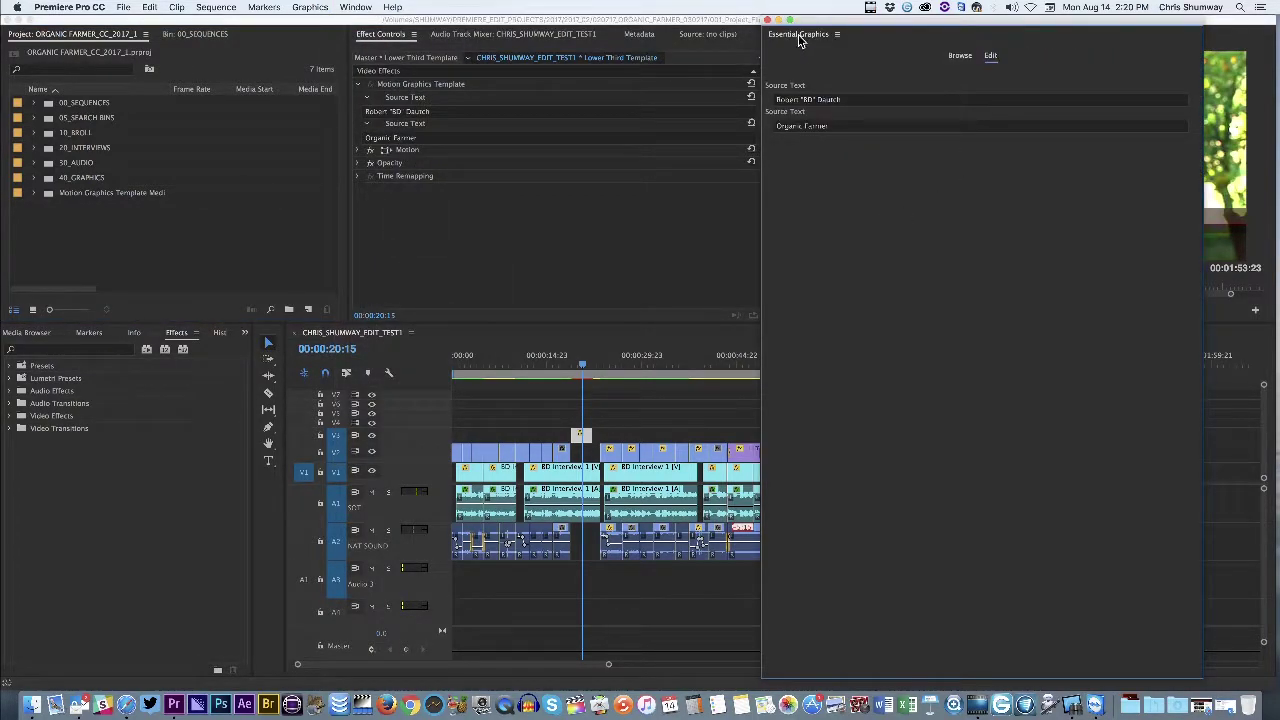
pyautogui.click(956, 56)
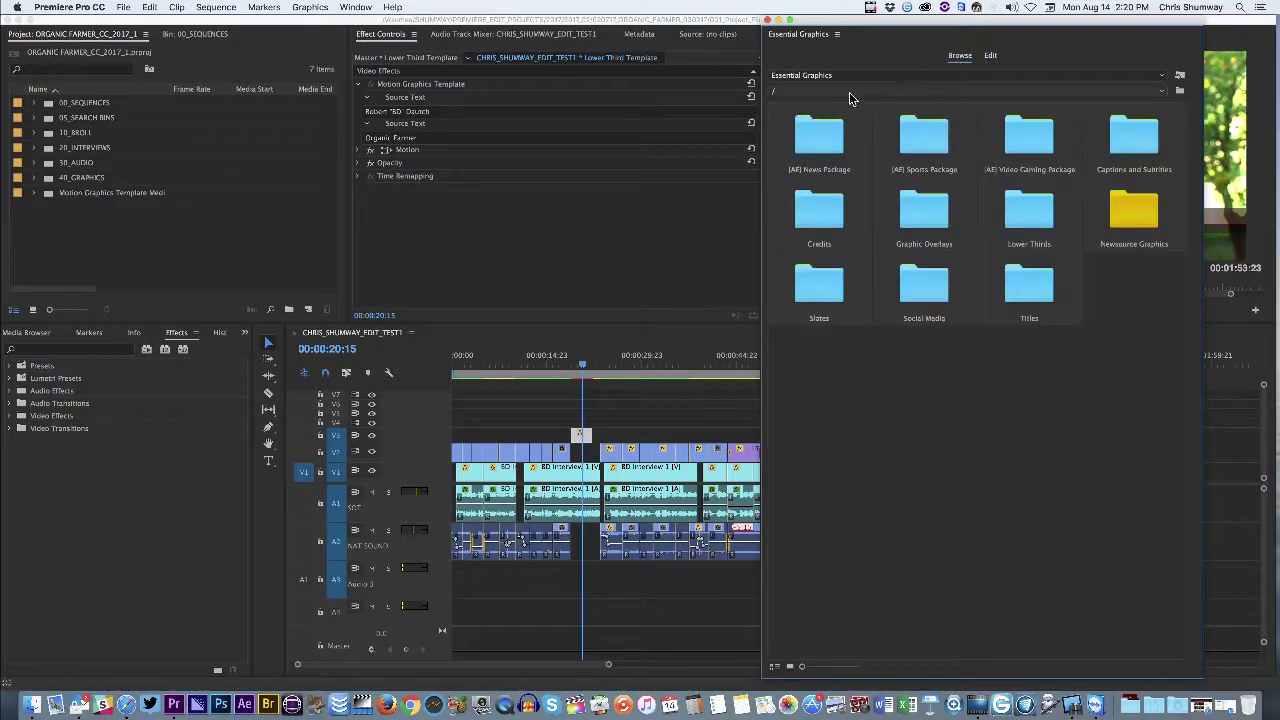
pyautogui.doubleClick(1127, 214)
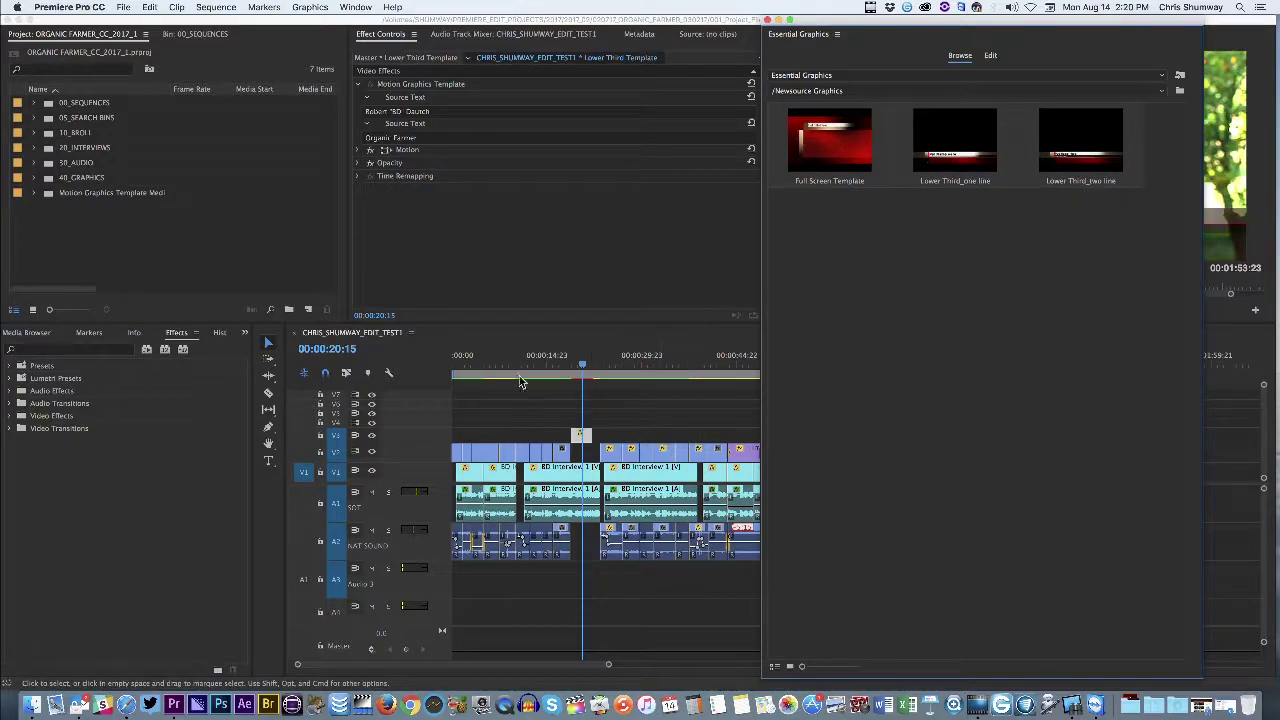
pyautogui.click(40, 194)
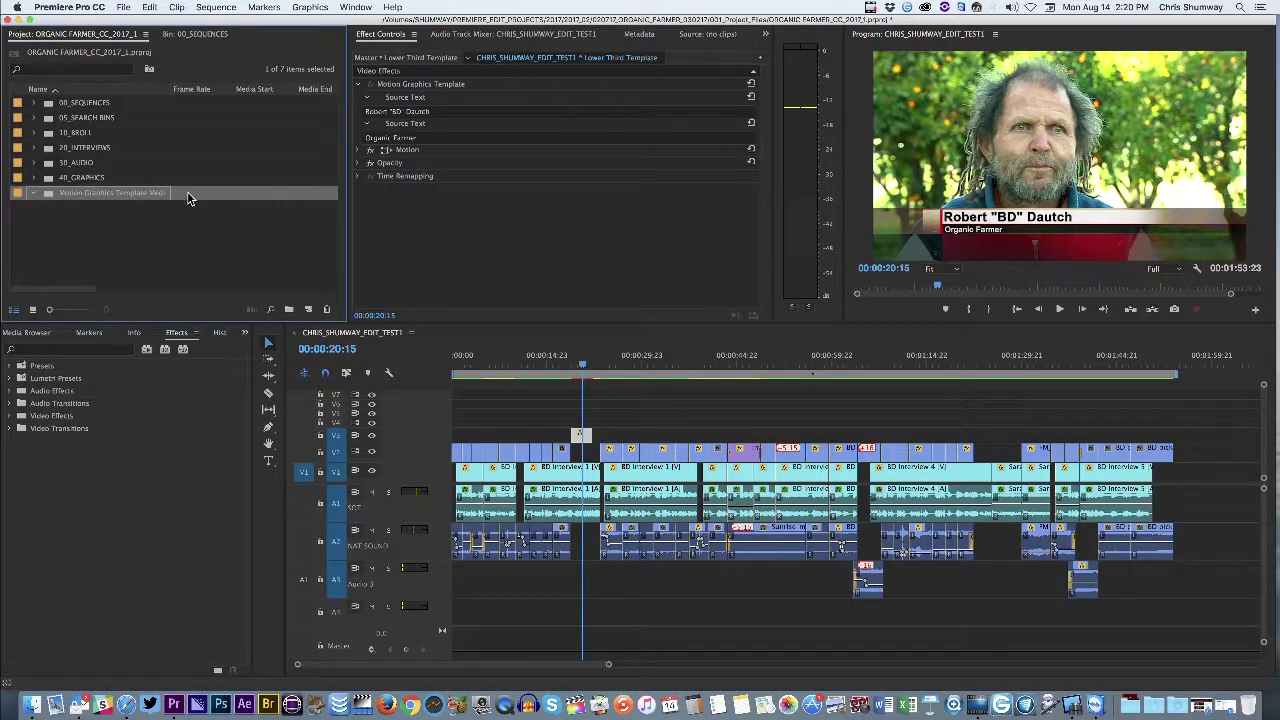
# Scrub back to the titled interview, expand the 40_GRAPHICS bin, and deselect the lower-third clip
pyautogui.click(604, 364)
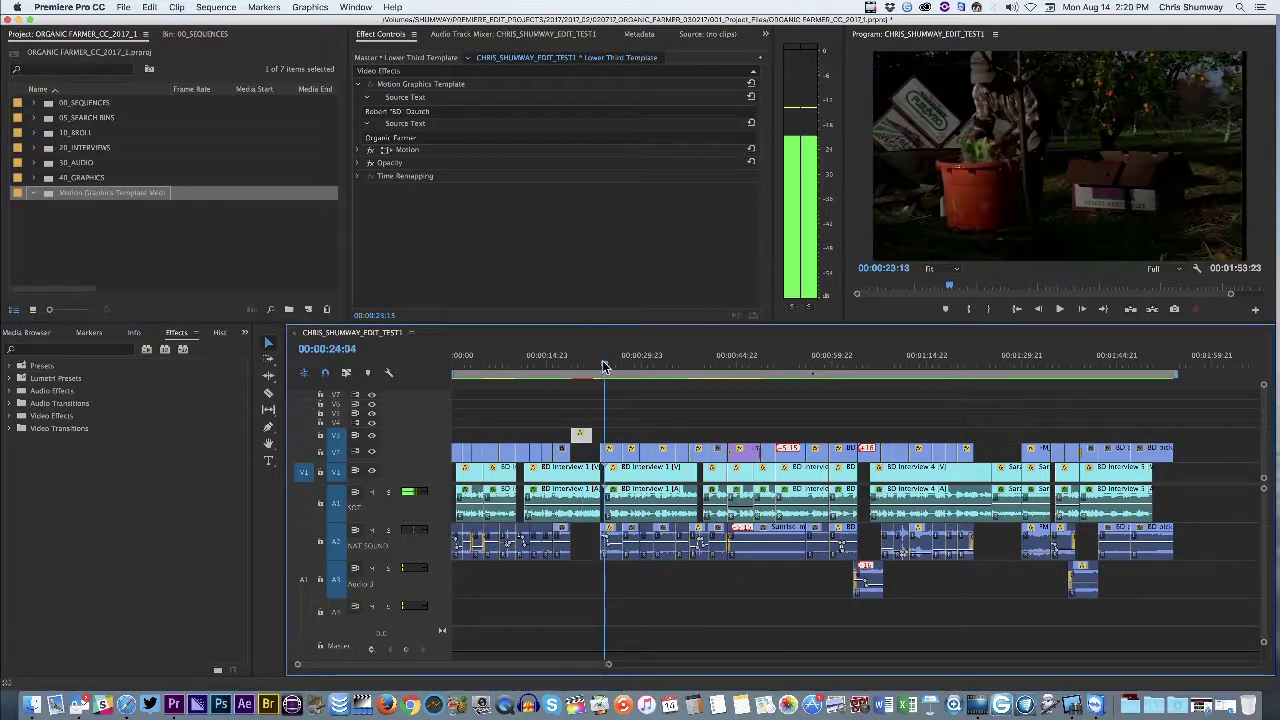
pyautogui.moveTo(604, 366); pyautogui.dragTo(572, 364)
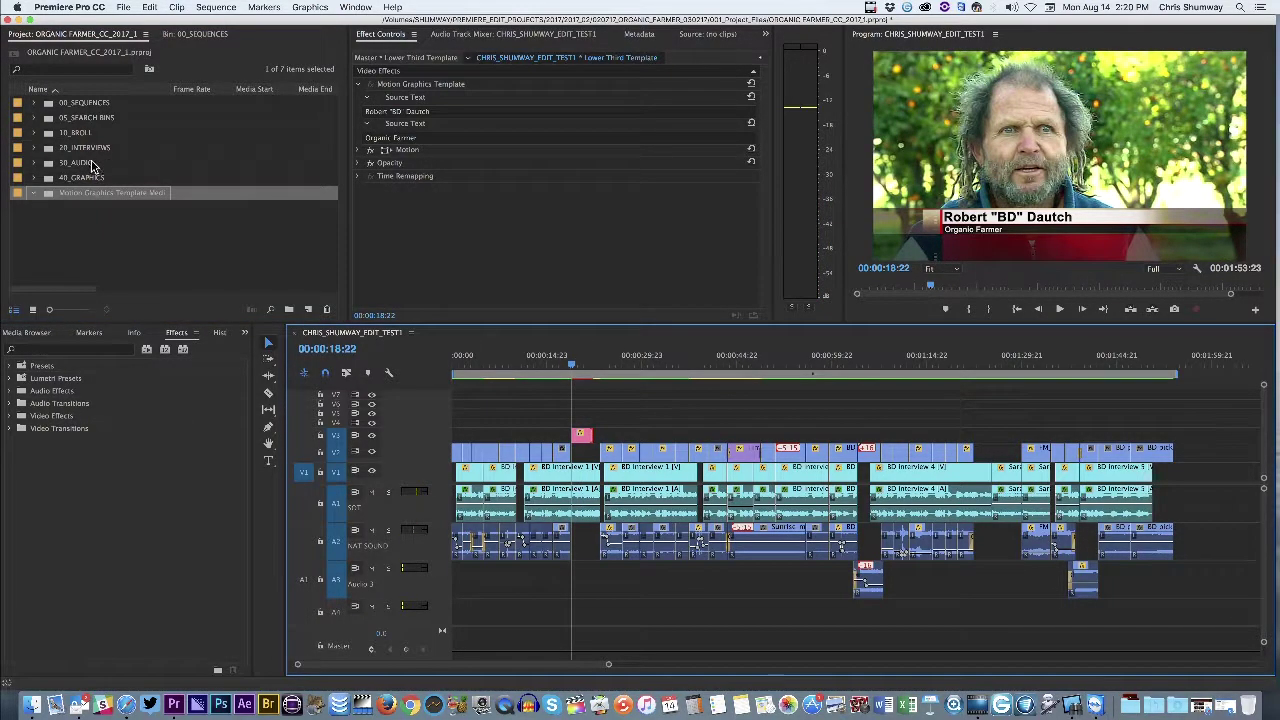
pyautogui.click(34, 177)
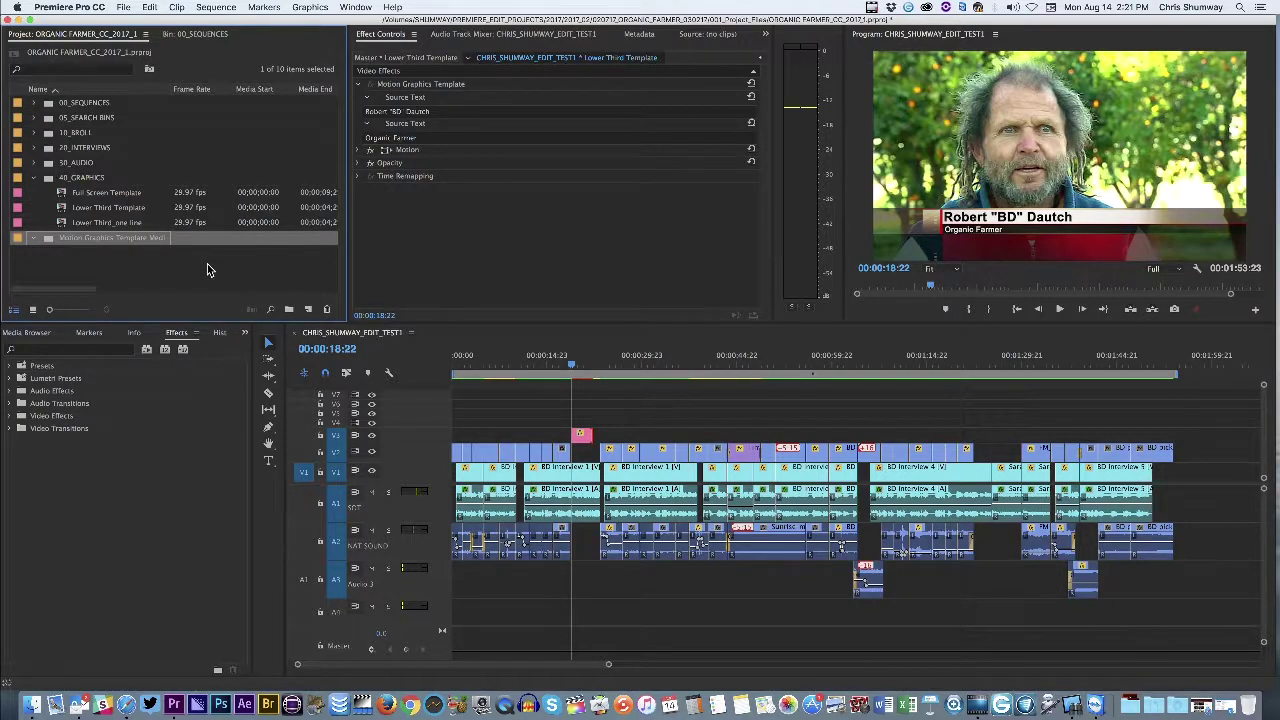
pyautogui.click(574, 372)
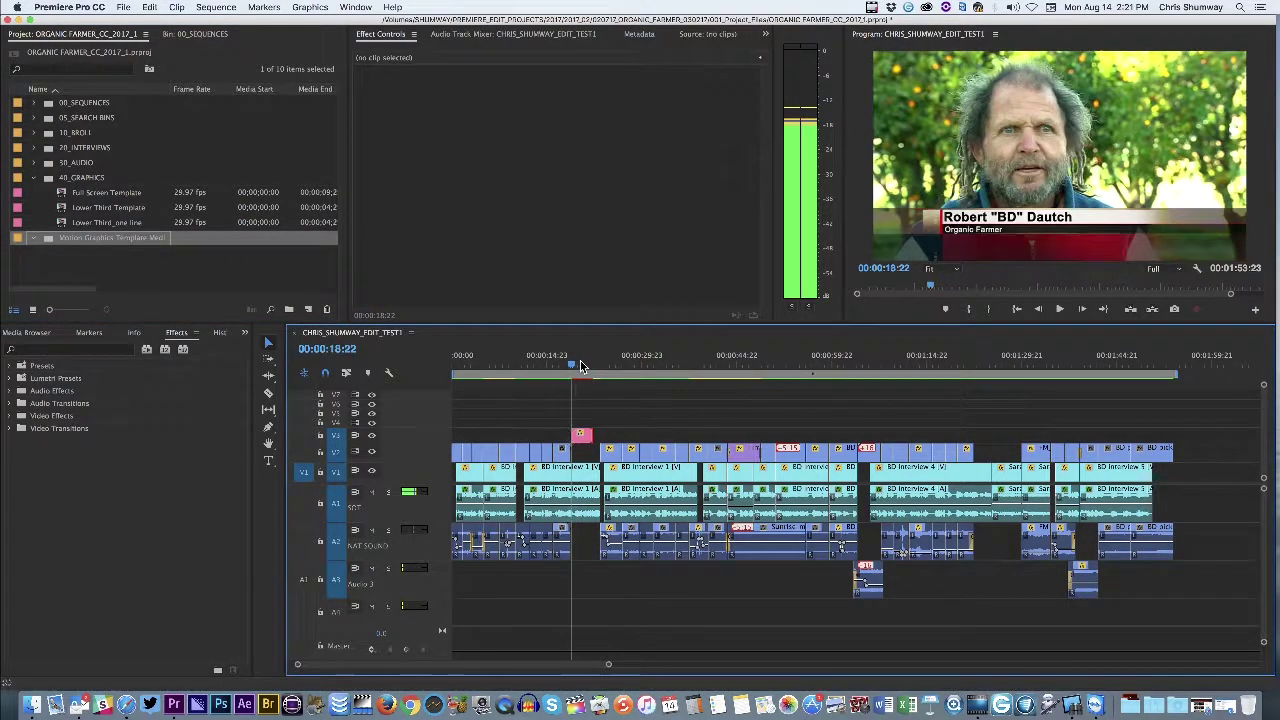